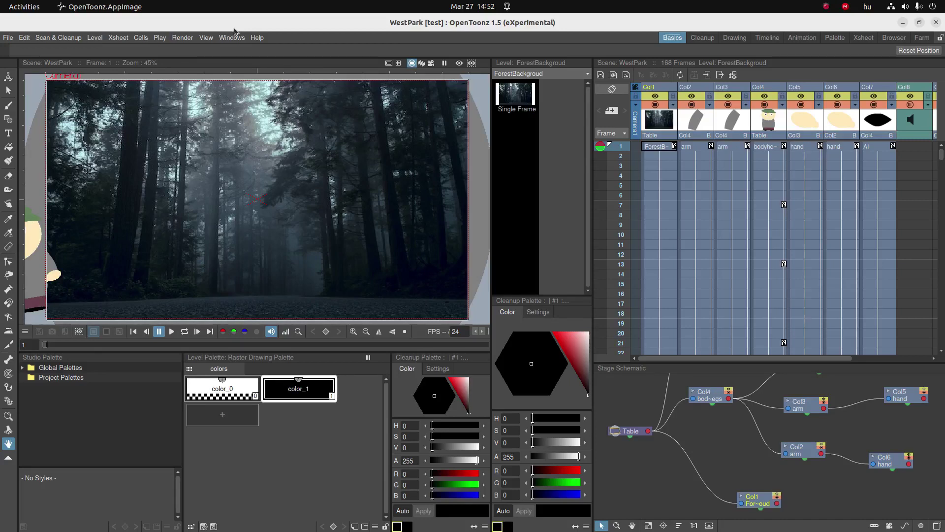
Switch from the Skeleton tool to the Plastic tool in the left toolbar
{"action": "left_click", "coordinate": [7, 360]}
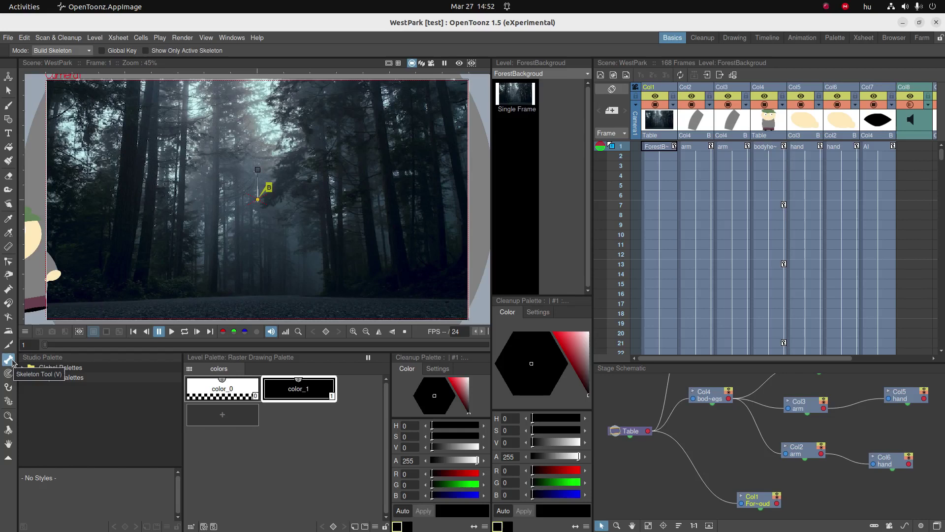
{"action": "left_click", "coordinate": [9, 401]}
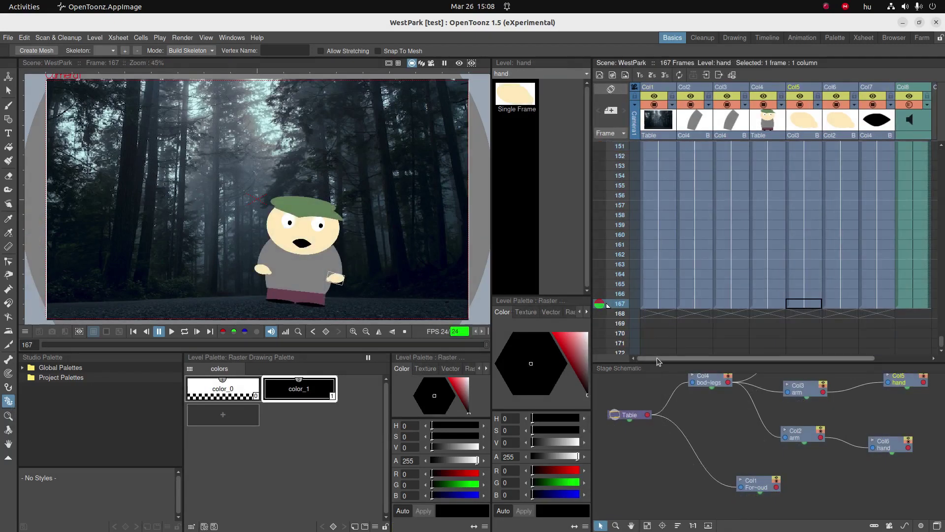
{"action": "left_click_drag", "start_coordinate": [660, 359], "coordinate": [720, 356]}
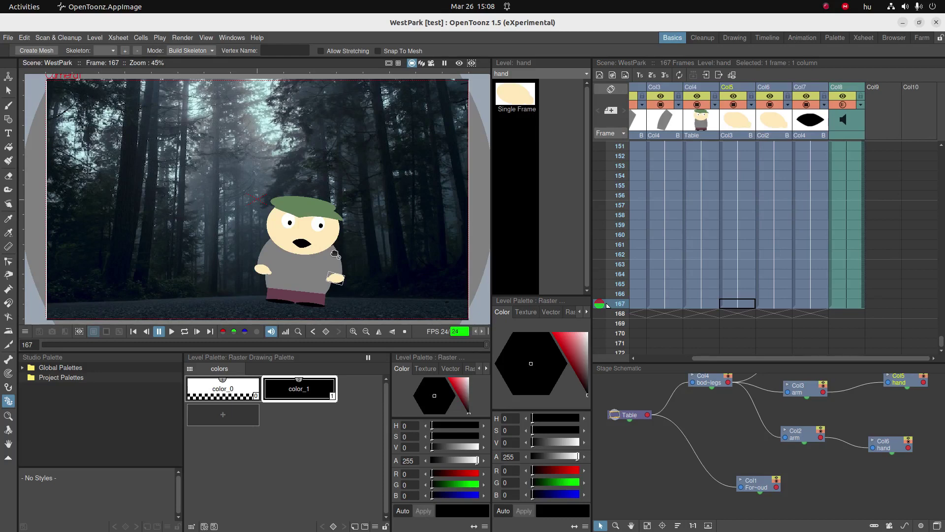
Drag tentacle.png from the file manager into the OpenToonz Xsheet and choose Import
{"action": "key", "text": "alt+Tab"}
{"action": "key", "text": "alt+Tab"}
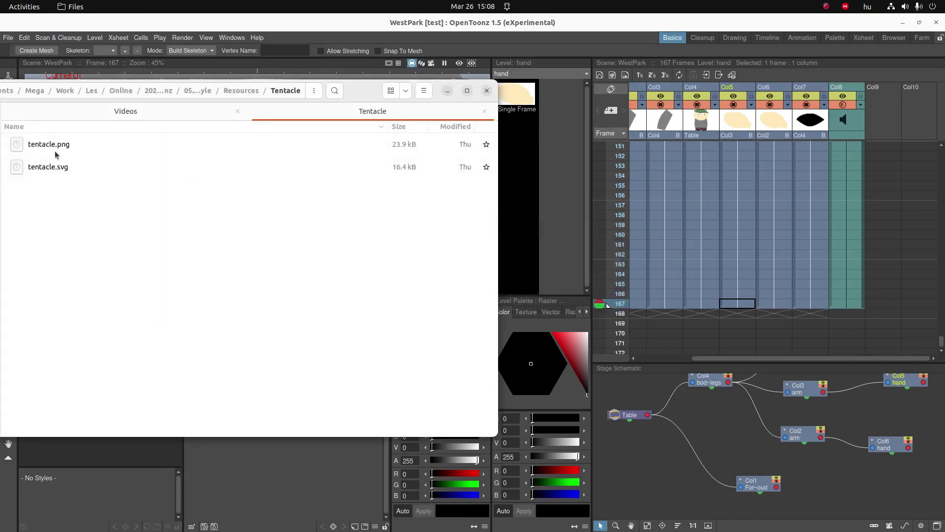
{"action": "left_click", "coordinate": [44, 147]}
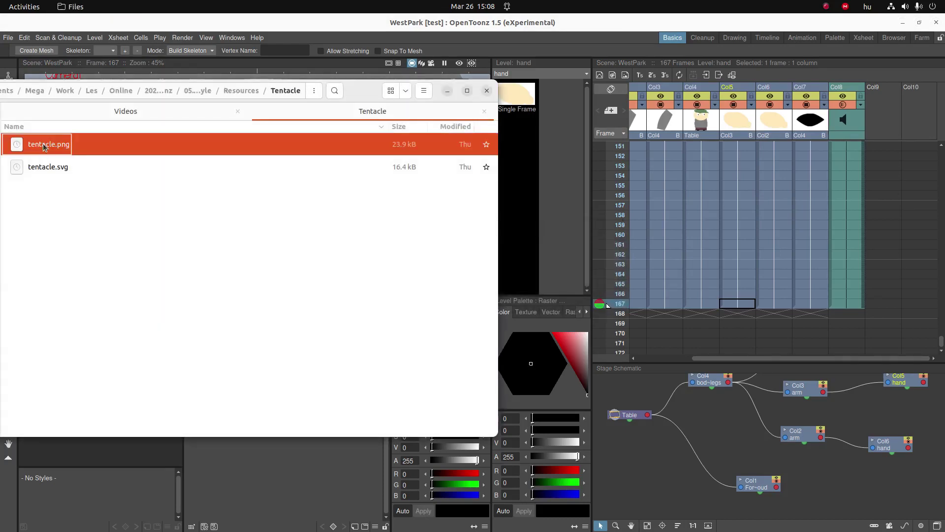
{"action": "left_click", "coordinate": [56, 171]}
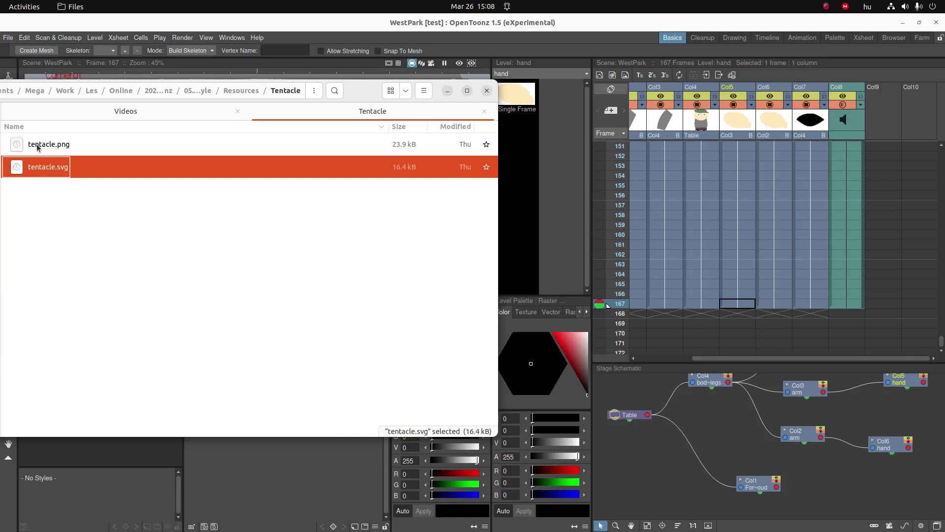
{"action": "left_click_drag", "start_coordinate": [37, 147], "coordinate": [888, 322]}
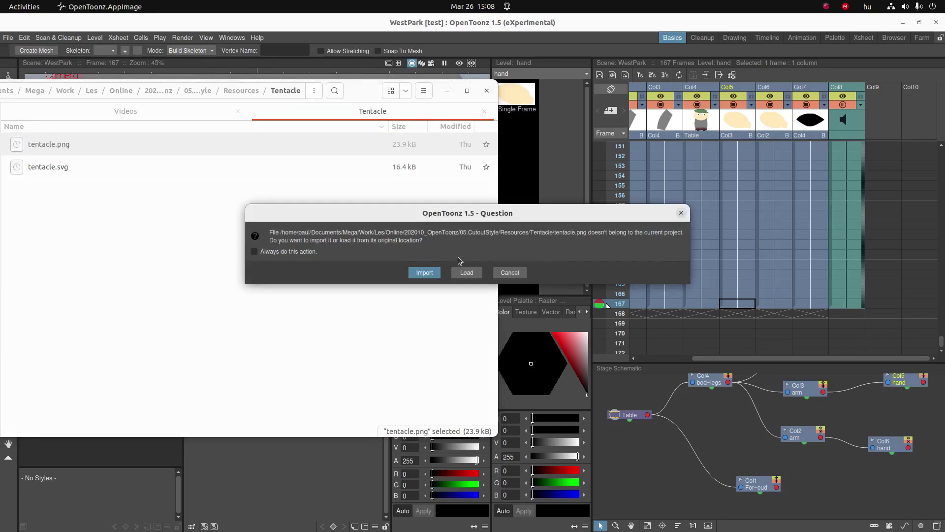
{"action": "left_click", "coordinate": [425, 274]}
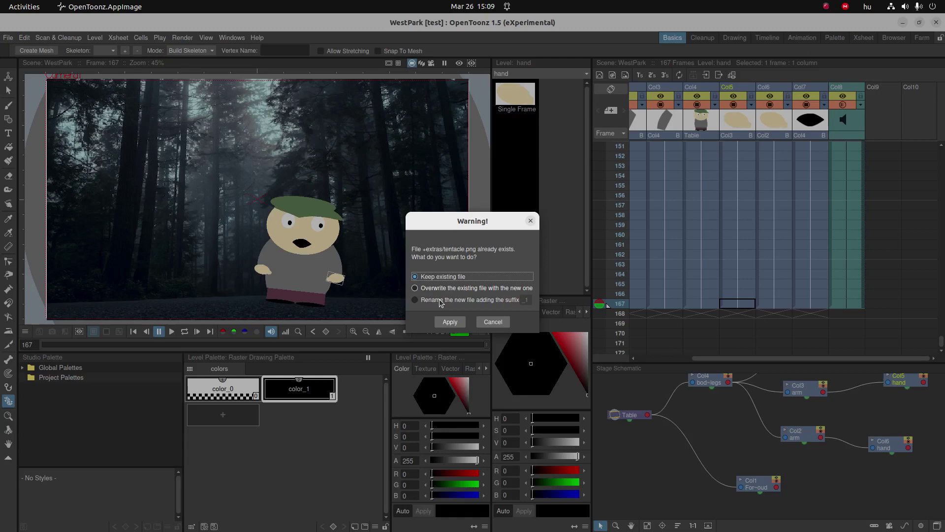
Keep the existing tentacle.png and move its cell in Col9 up to frame 168
{"action": "left_click", "coordinate": [450, 321]}
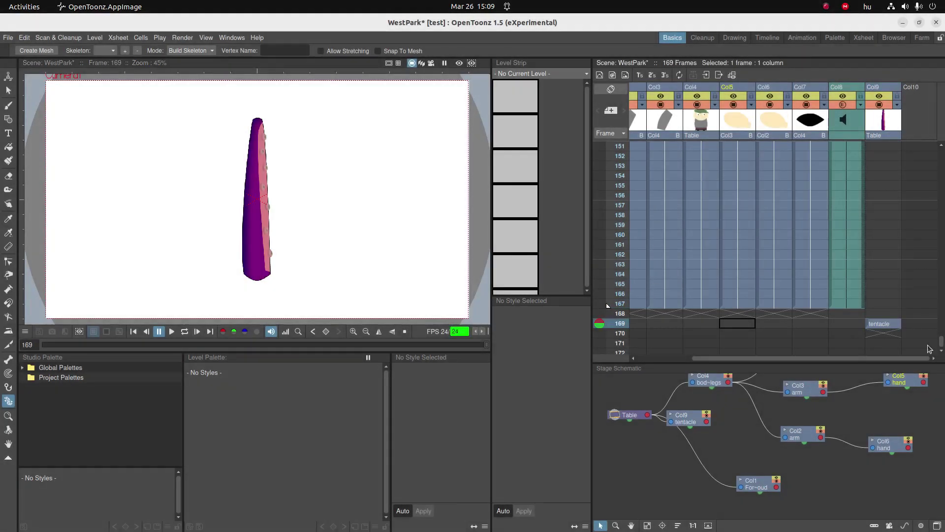
{"action": "left_click_drag", "start_coordinate": [868, 323], "coordinate": [881, 317]}
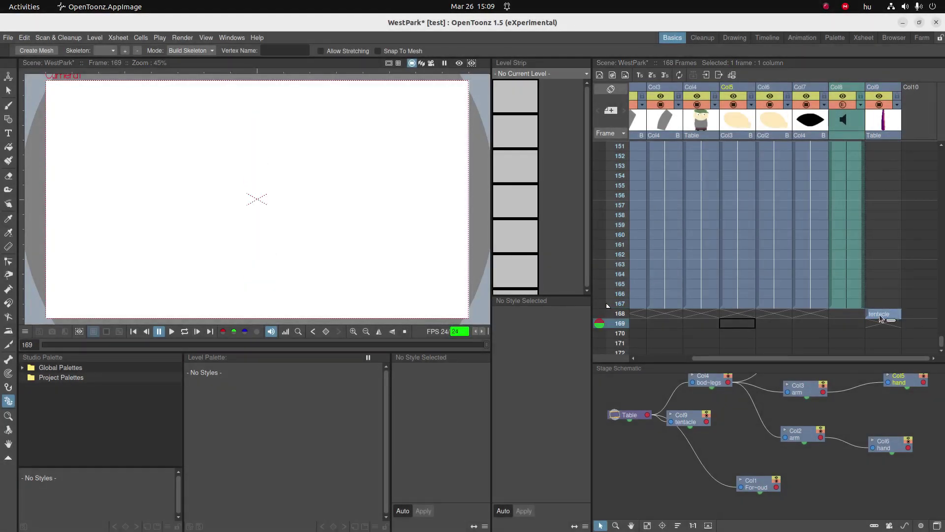
{"action": "left_click", "coordinate": [881, 318]}
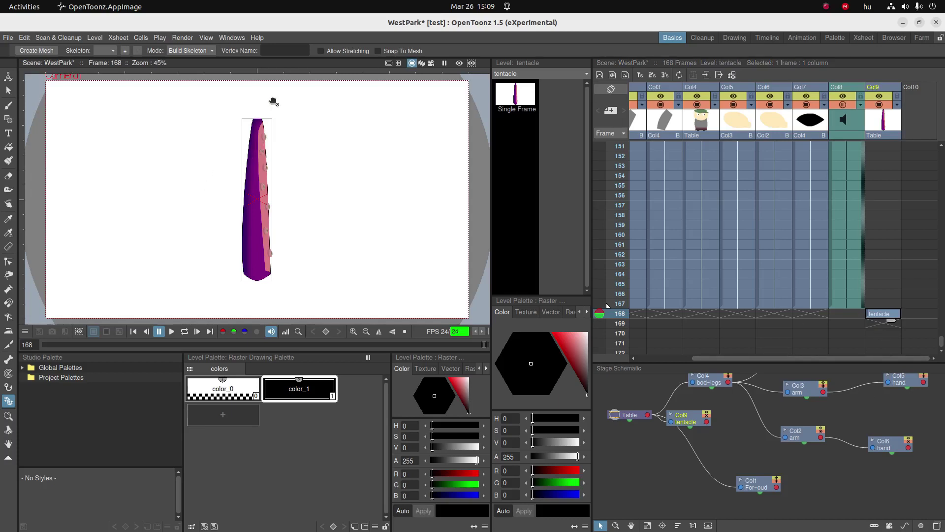
Generate the tentacle mesh with about 10.7 mm edge length and a 2-pixel margin
{"action": "left_click", "coordinate": [34, 52]}
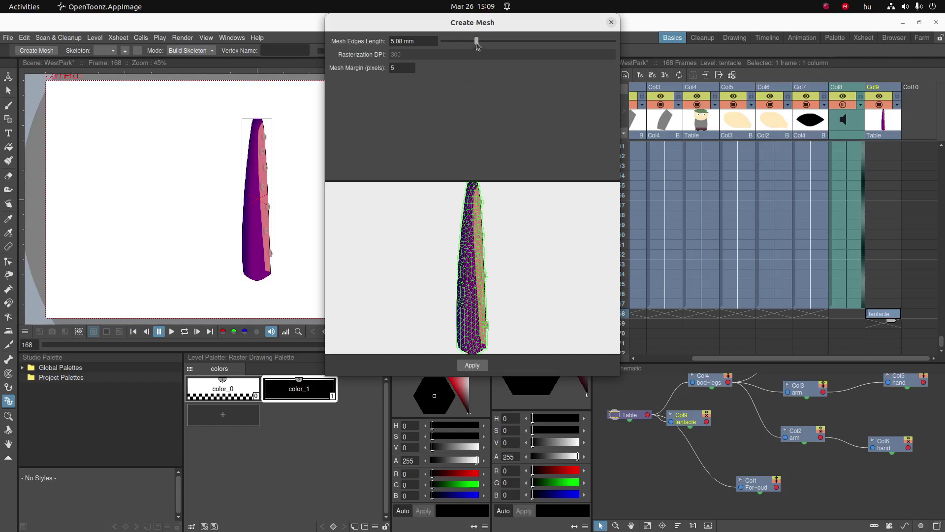
{"action": "left_click_drag", "start_coordinate": [476, 43], "coordinate": [527, 41]}
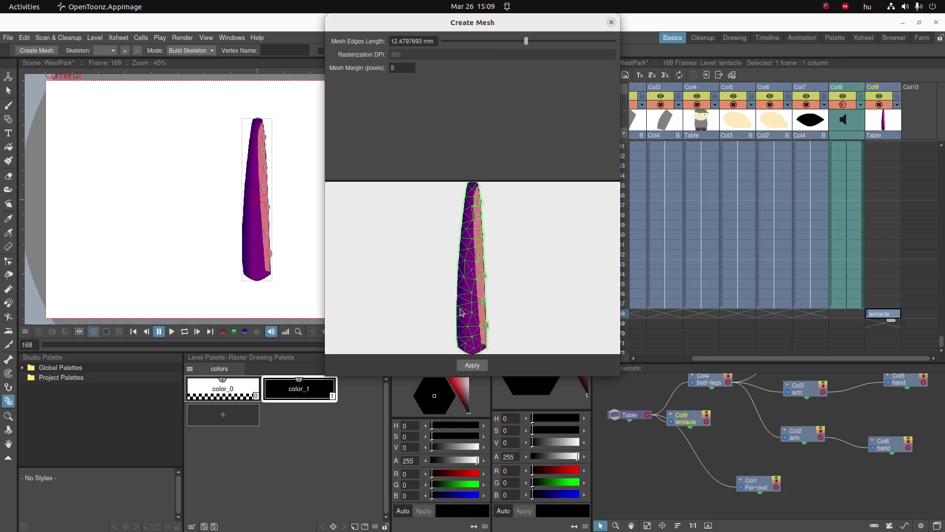
{"action": "left_click_drag", "start_coordinate": [526, 41], "coordinate": [515, 41]}
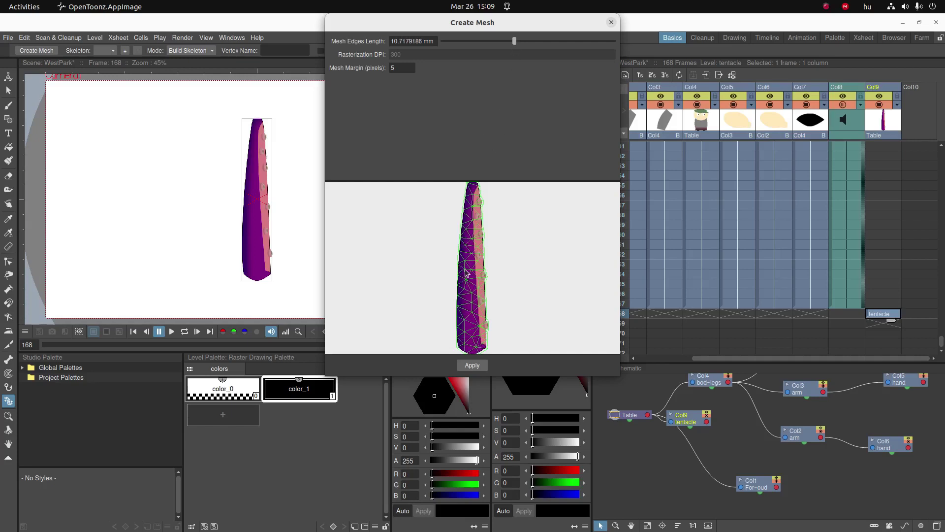
{"action": "double_click", "coordinate": [404, 69]}
{"action": "type", "text": "1"}
{"action": "key", "text": "BackSpace"}
{"action": "type", "text": "2"}
{"action": "key", "text": "Return"}
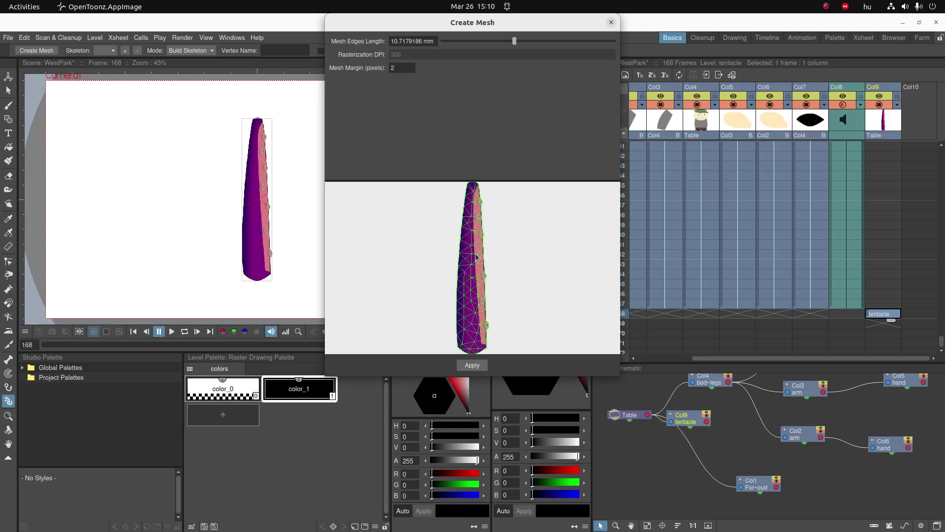
{"action": "left_click", "coordinate": [472, 366]}
In Build Skeleton mode, place a root and three joints from the tentacle base to its tip
{"action": "left_click", "coordinate": [473, 367]}
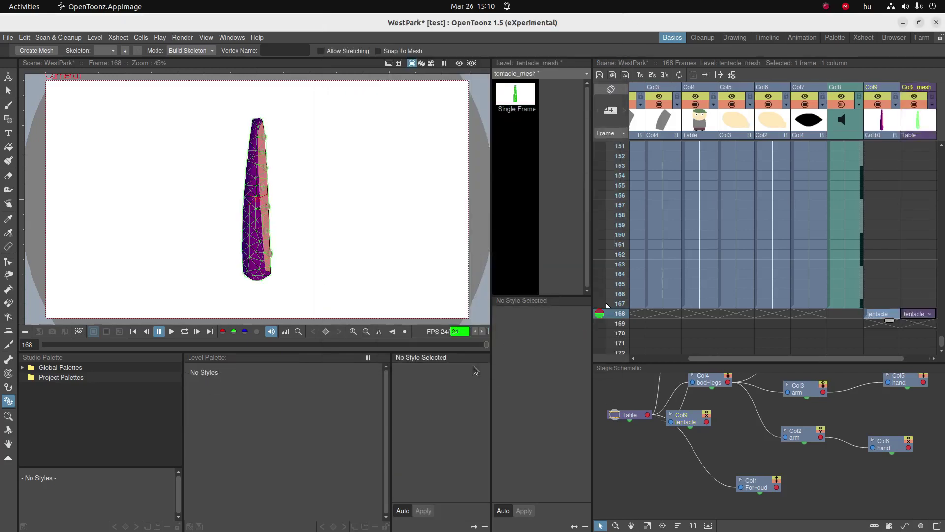
{"action": "left_click", "coordinate": [205, 52]}
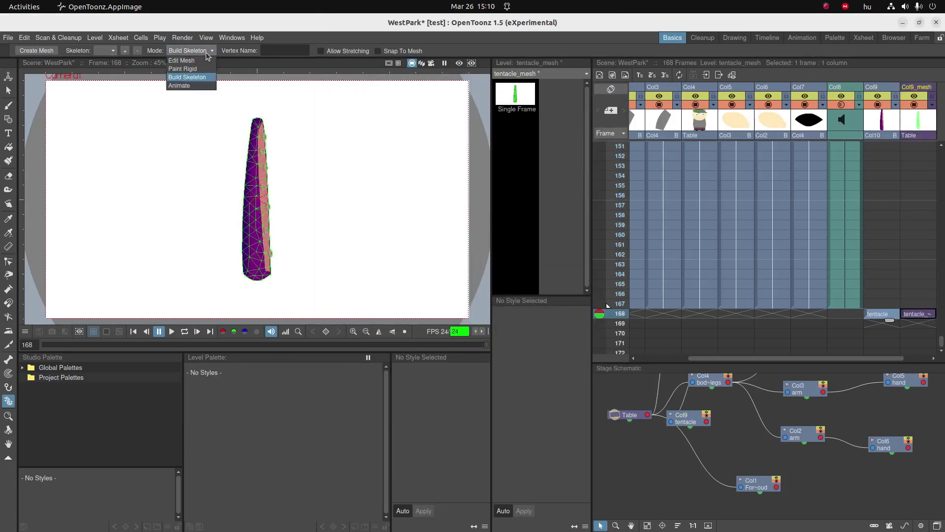
{"action": "left_click", "coordinate": [187, 78]}
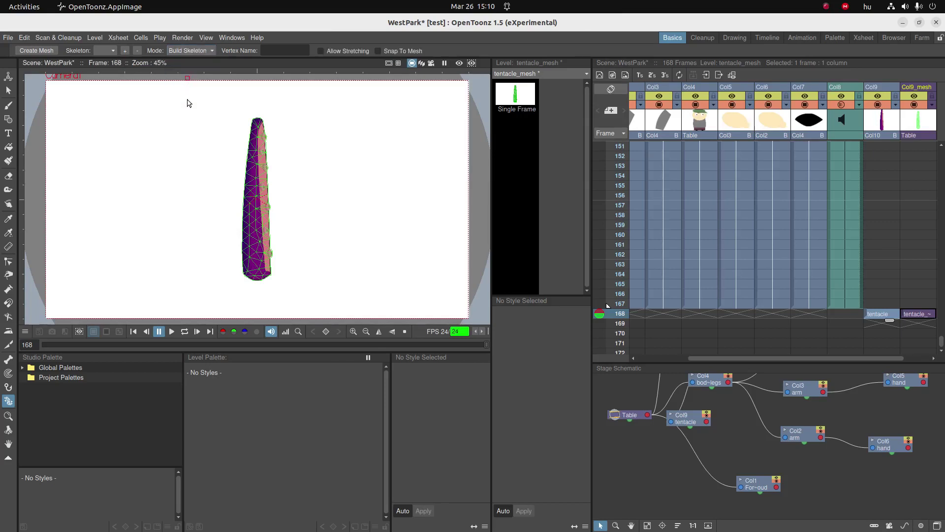
{"action": "left_click", "coordinate": [256, 274]}
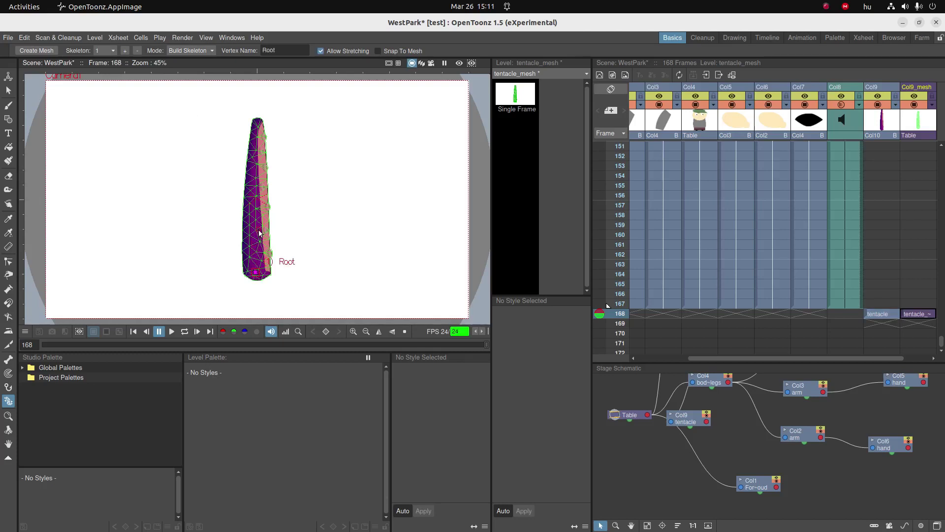
{"action": "left_click_drag", "start_coordinate": [255, 237], "coordinate": [256, 200]}
{"action": "left_click", "coordinate": [257, 170]}
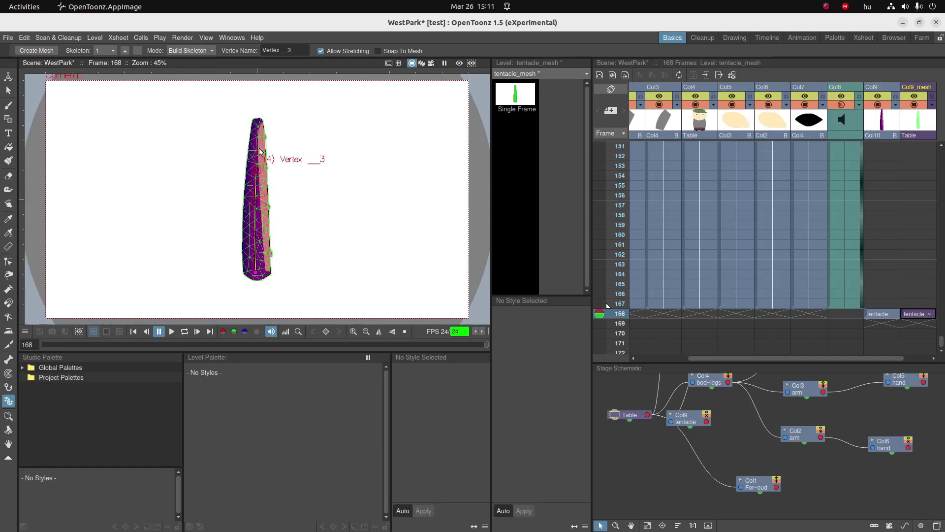
{"action": "left_click", "coordinate": [257, 130]}
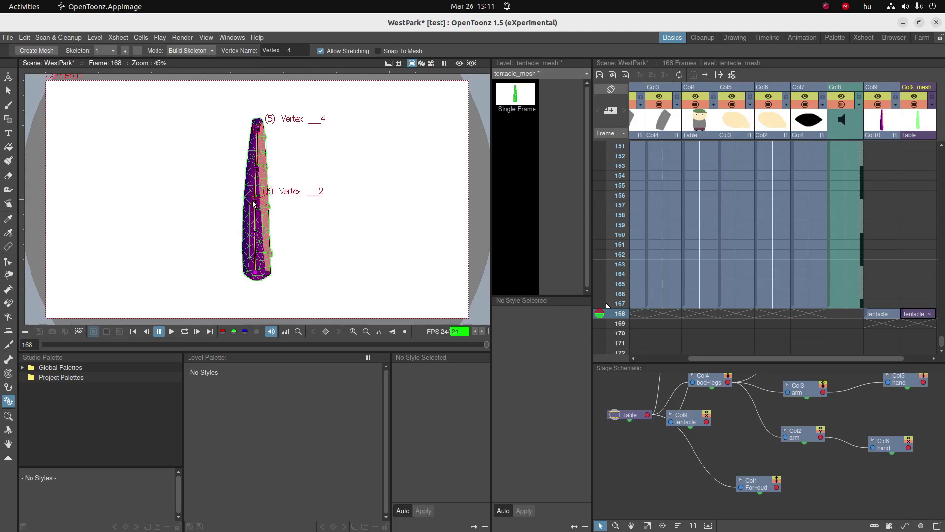
Add a trial side branch off the second joint, then undo it
{"action": "left_click", "coordinate": [254, 204]}
{"action": "left_click", "coordinate": [286, 172]}
{"action": "left_click", "coordinate": [336, 142]}
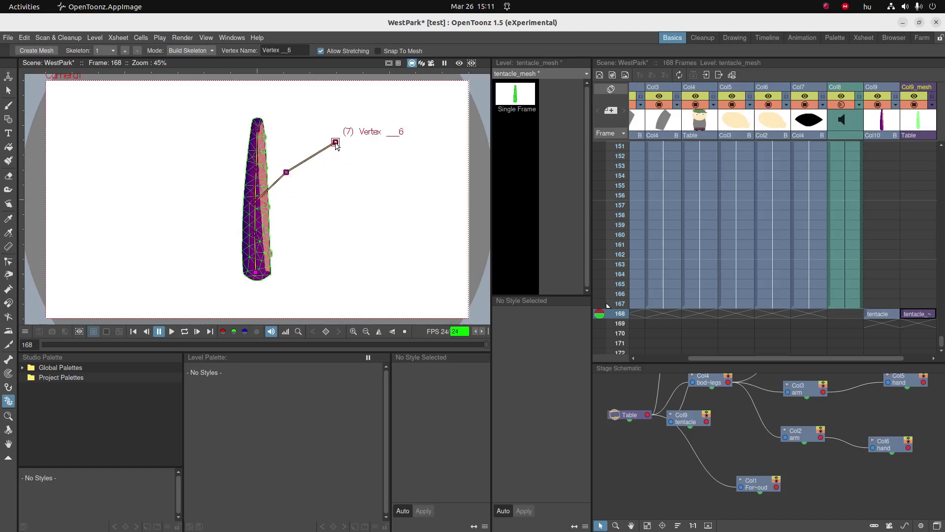
{"action": "left_click", "coordinate": [286, 172]}
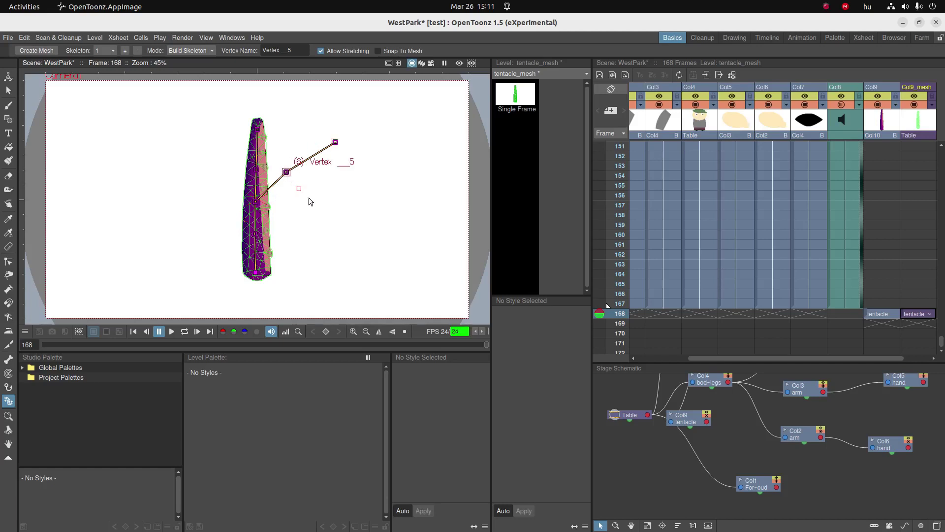
{"action": "left_click", "coordinate": [326, 211]}
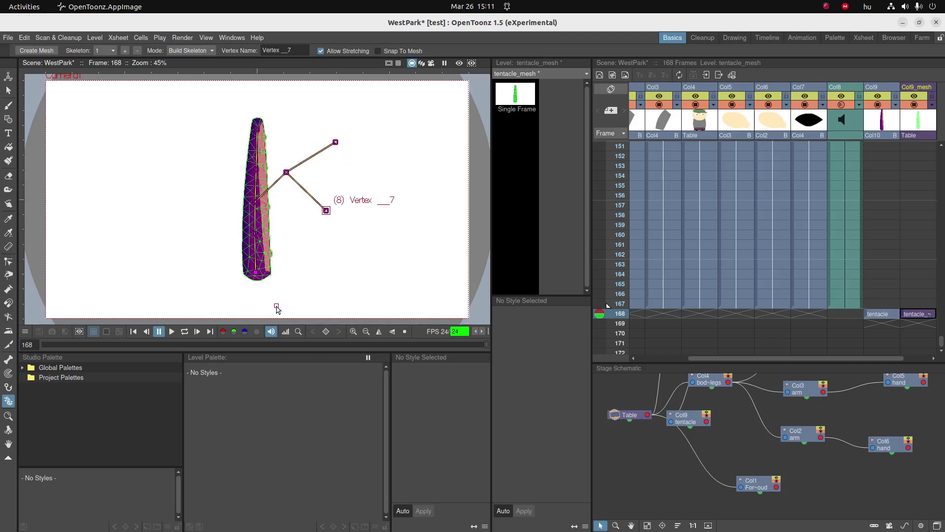
{"action": "key", "text": "ctrl+z"}
{"action": "key", "text": "ctrl+z"}
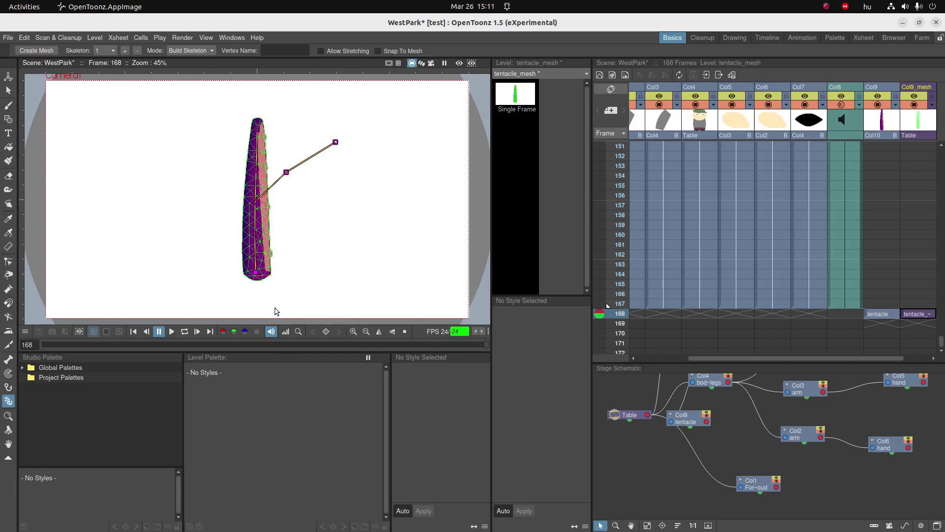
{"action": "key", "text": "ctrl+z"}
Switch to Animate mode and bend the tentacle at its tip and second joint
{"action": "left_click", "coordinate": [201, 50]}
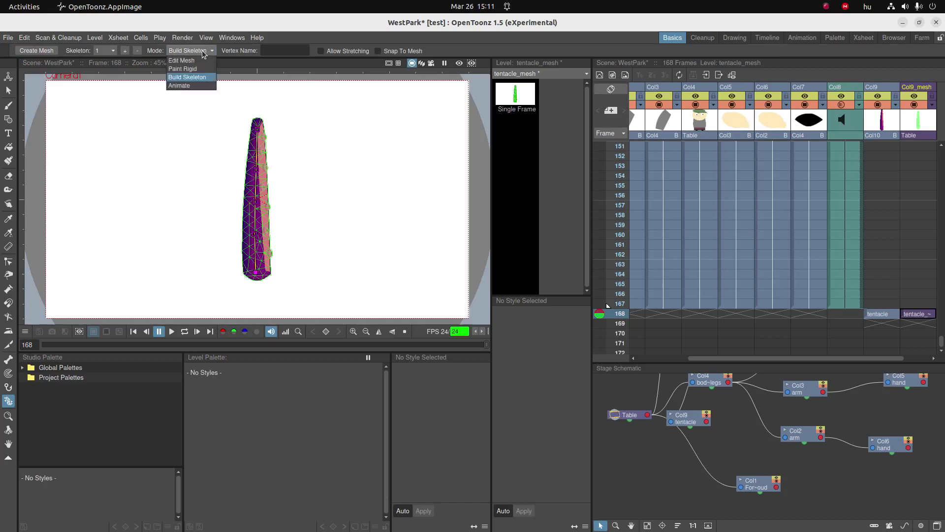
{"action": "left_click", "coordinate": [176, 85]}
{"action": "left_click_drag", "start_coordinate": [256, 130], "coordinate": [296, 160]}
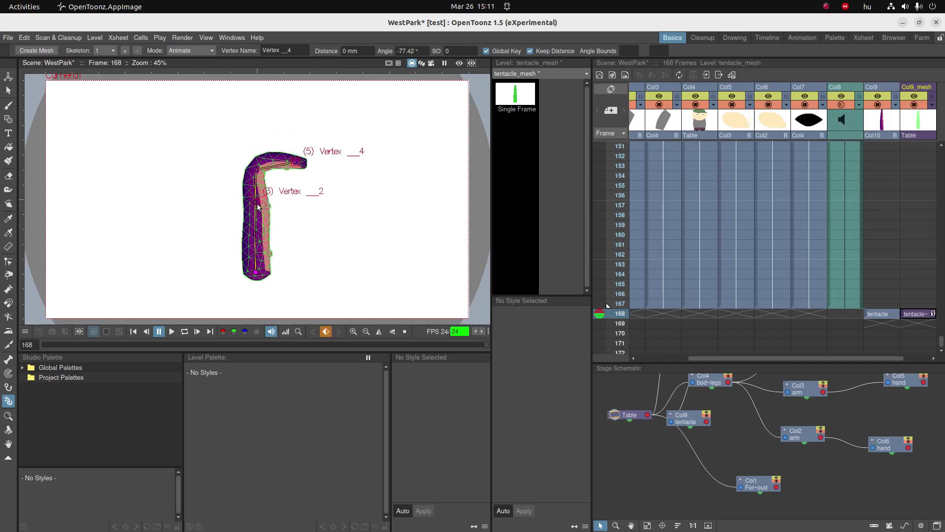
{"action": "left_click_drag", "start_coordinate": [260, 208], "coordinate": [301, 229]}
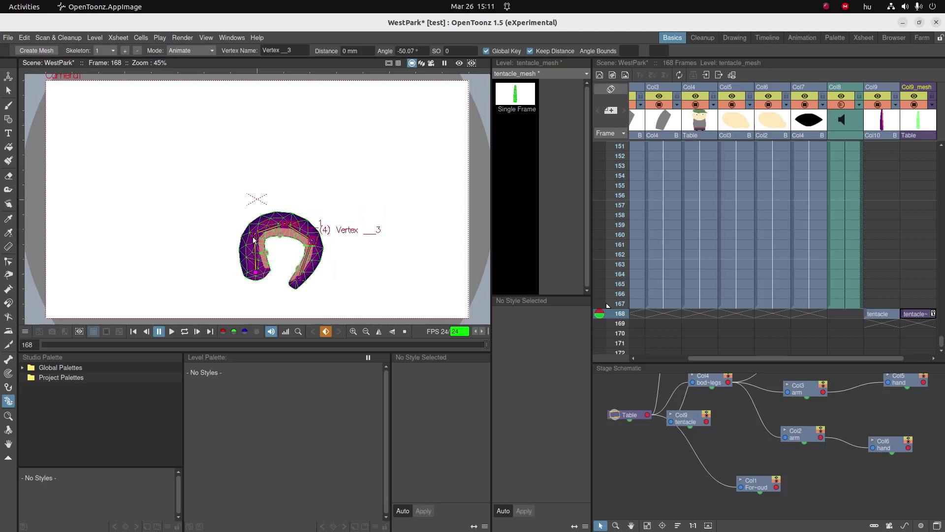
Rotate the tentacle from its base into an S curve, then undo the bends
{"action": "left_click", "coordinate": [245, 233]}
{"action": "left_click_drag", "start_coordinate": [245, 233], "coordinate": [253, 167]}
{"action": "left_click", "coordinate": [290, 236]}
{"action": "left_click_drag", "start_coordinate": [257, 208], "coordinate": [222, 275]}
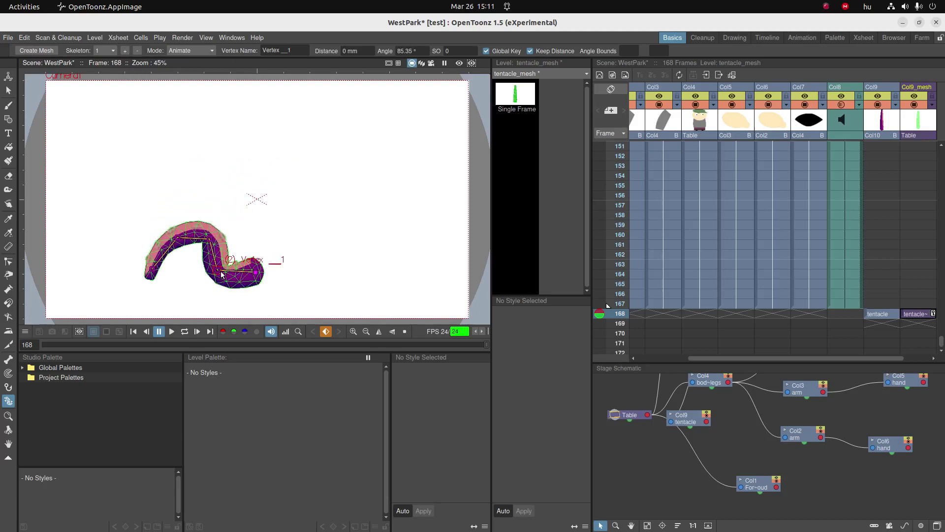
{"action": "key", "text": "ctrl+z"}
{"action": "key", "text": "ctrl+z"}
{"action": "key", "text": "ctrl+z"}
{"action": "key", "text": "ctrl+z"}
{"action": "key", "text": "ctrl+z"}
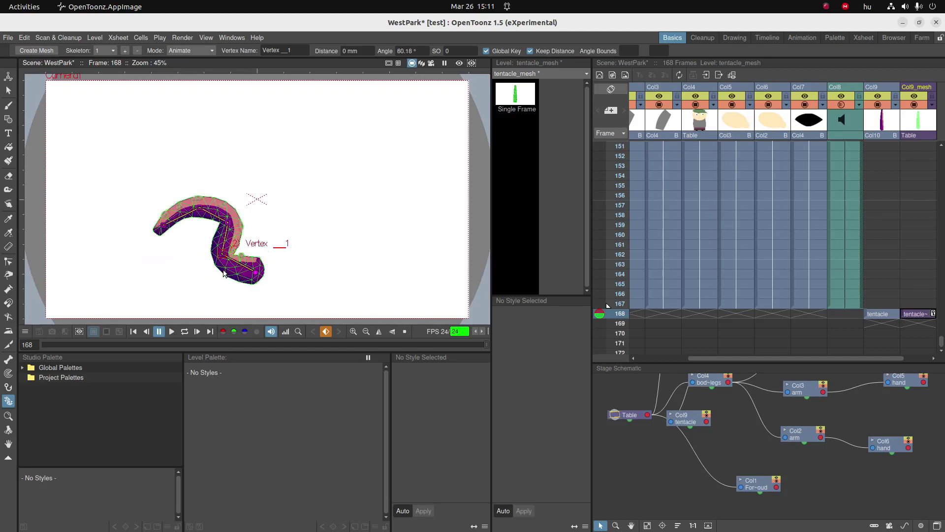
{"action": "key", "text": "ctrl+z"}
{"action": "key", "text": "ctrl+z"}
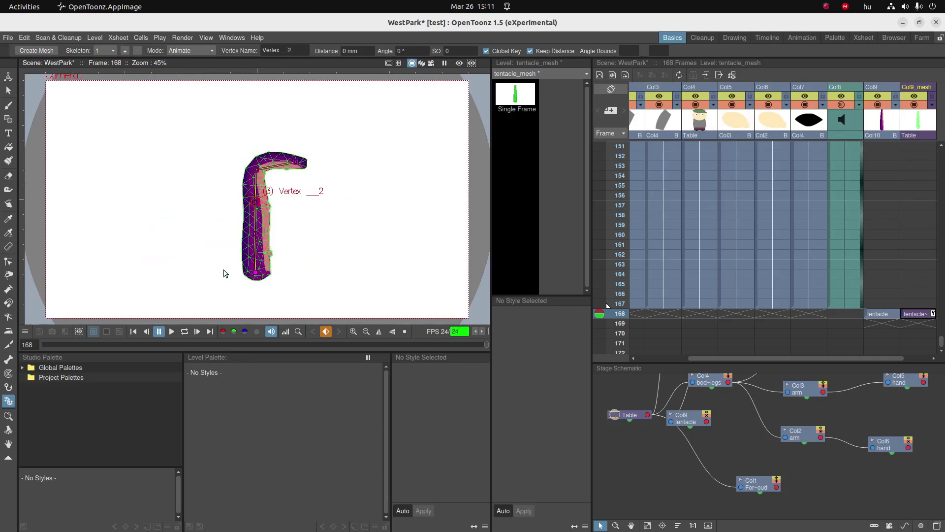
In Build Skeleton mode, disable Allow Stretching and test-drag the tip vertex back into place
{"action": "left_click", "coordinate": [208, 51]}
{"action": "key", "text": "Escape"}
{"action": "key", "text": "Up"}
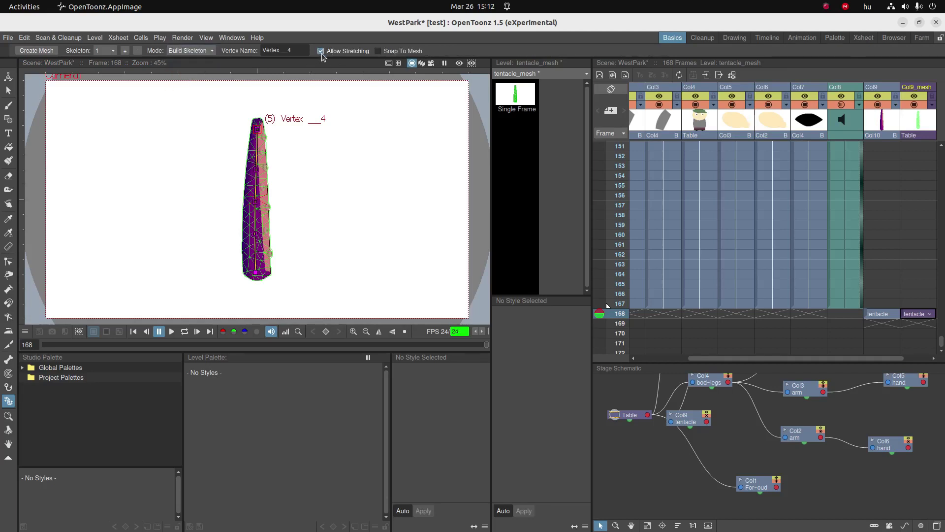
{"action": "left_click", "coordinate": [321, 51]}
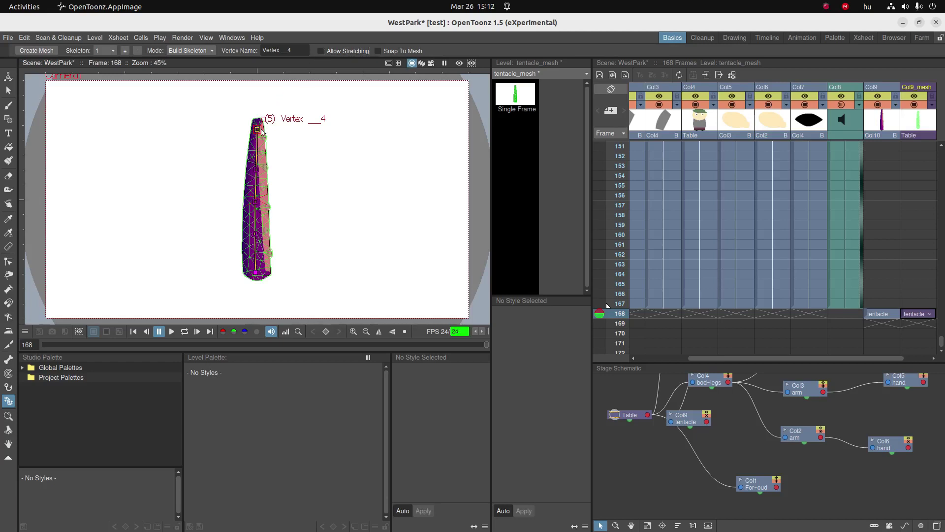
{"action": "left_click_drag", "start_coordinate": [257, 130], "coordinate": [324, 111]}
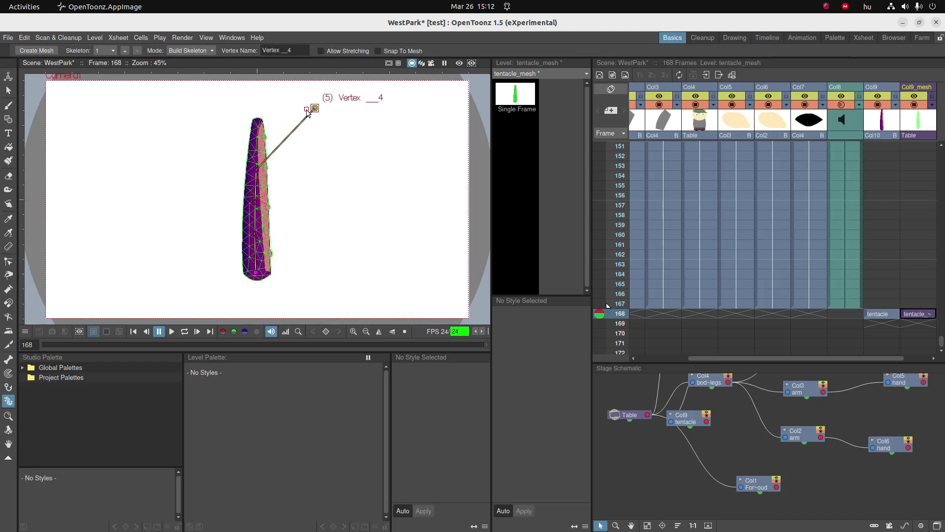
{"action": "left_click_drag", "start_coordinate": [313, 109], "coordinate": [260, 134]}
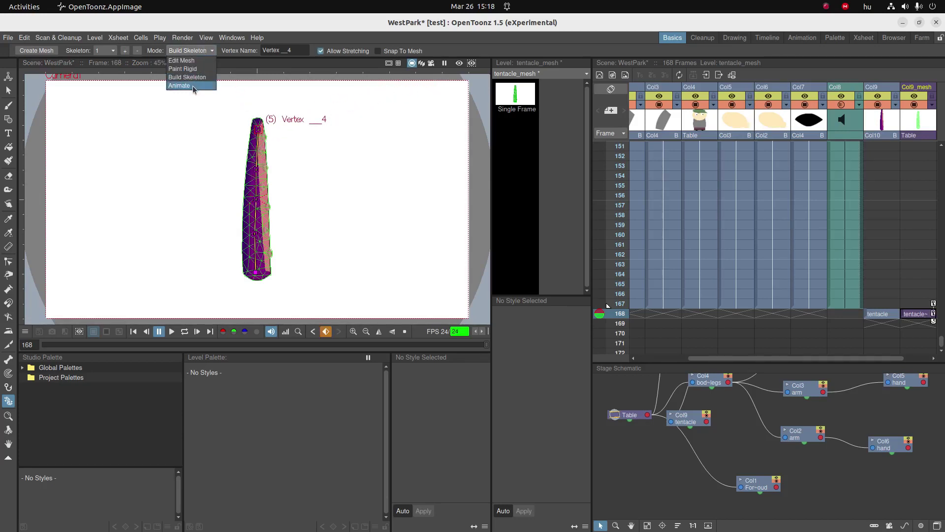
In Animate mode, turn off Keep Distance and drag vertices 4, 3, 2, 1 into a rightward arch
{"action": "left_click", "coordinate": [193, 85]}
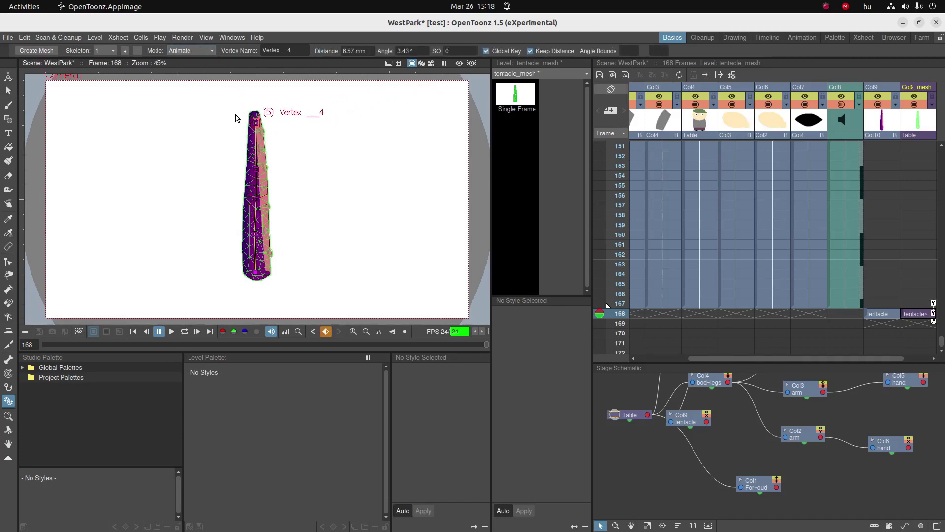
{"action": "left_click_drag", "start_coordinate": [257, 123], "coordinate": [335, 120]}
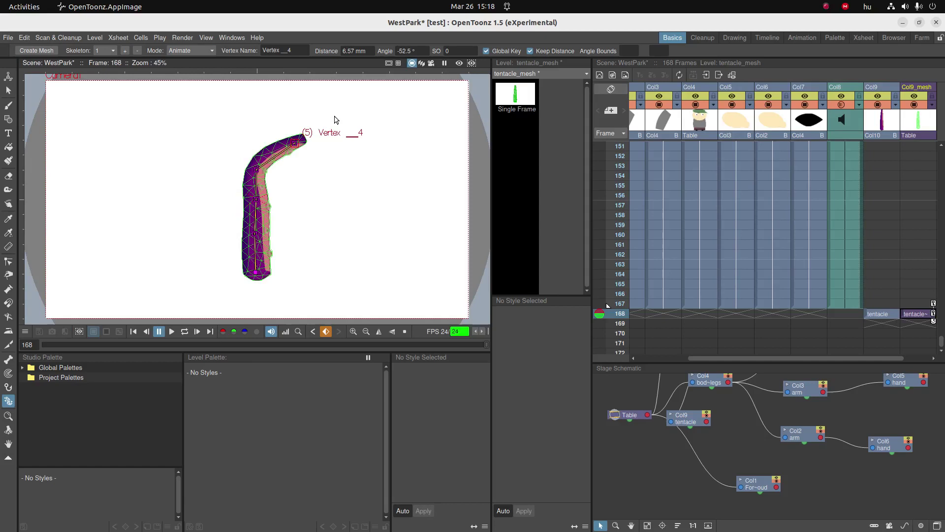
{"action": "left_click", "coordinate": [531, 51]}
{"action": "mouse_move", "coordinate": [297, 142]}
{"action": "left_mouse_down"}
{"action": "mouse_move", "coordinate": [310, 134]}
{"action": "mouse_move", "coordinate": [299, 127]}
{"action": "left_mouse_up"}
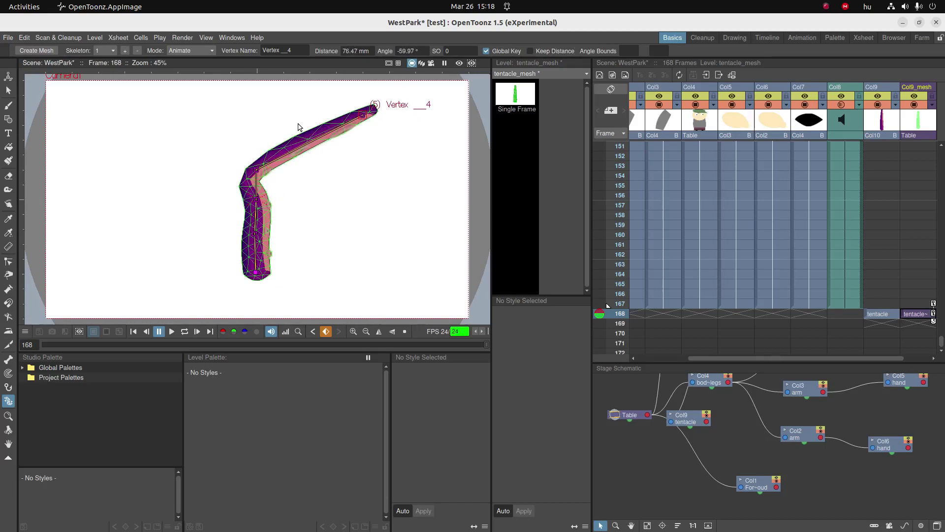
{"action": "left_click_drag", "start_coordinate": [257, 173], "coordinate": [287, 169]}
{"action": "left_click_drag", "start_coordinate": [257, 200], "coordinate": [304, 143]}
{"action": "left_click", "coordinate": [260, 234]}
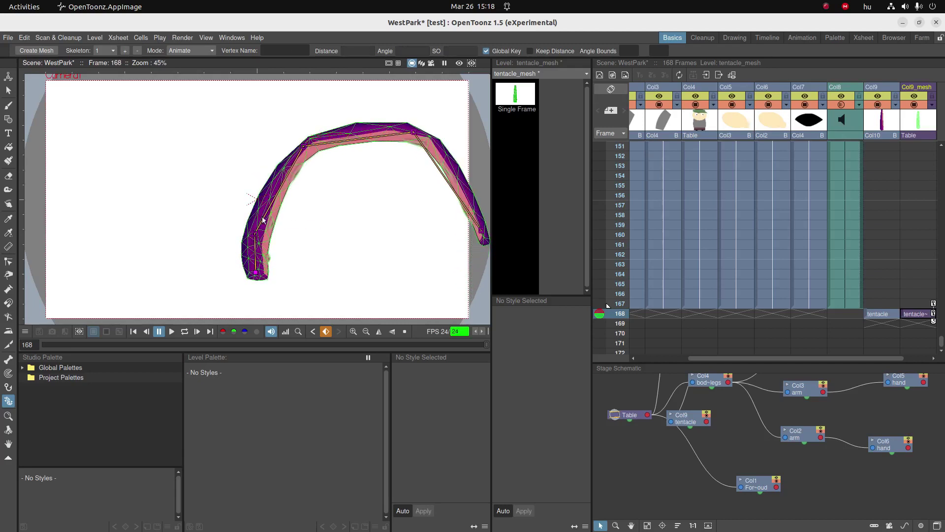
{"action": "mouse_move", "coordinate": [260, 234]}
{"action": "left_mouse_down"}
{"action": "mouse_move", "coordinate": [288, 235]}
{"action": "mouse_move", "coordinate": [259, 209]}
{"action": "mouse_move", "coordinate": [247, 234]}
{"action": "left_mouse_up"}
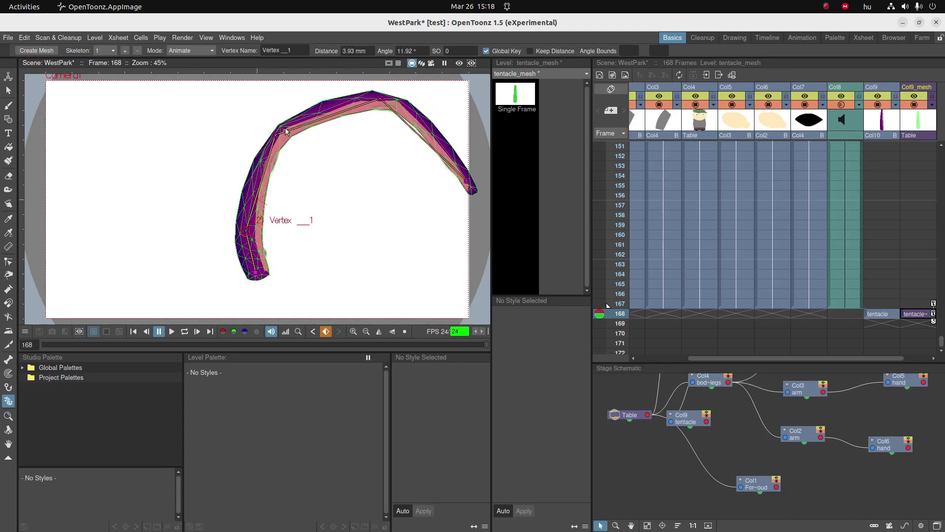
{"action": "left_click_drag", "start_coordinate": [286, 130], "coordinate": [283, 128]}
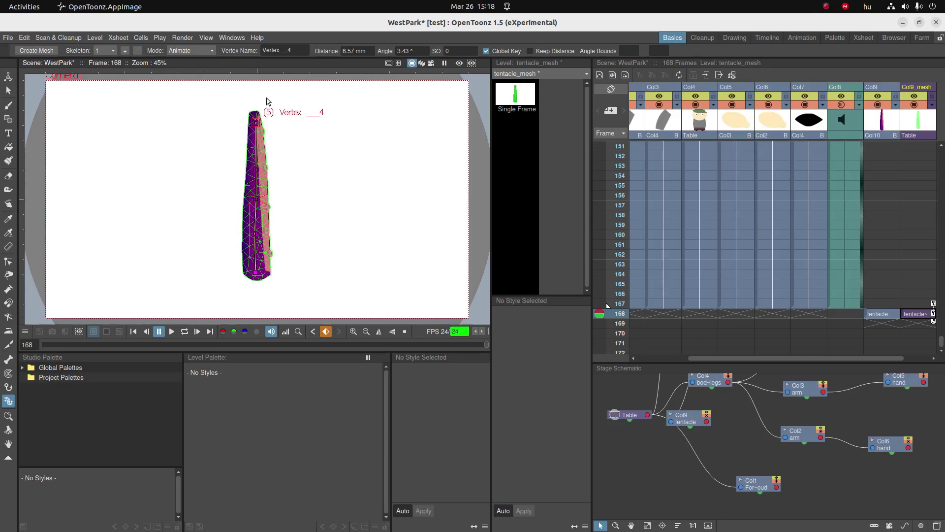
Return to Build Skeleton mode and turn off Allow Stretching
{"action": "left_click", "coordinate": [194, 52]}
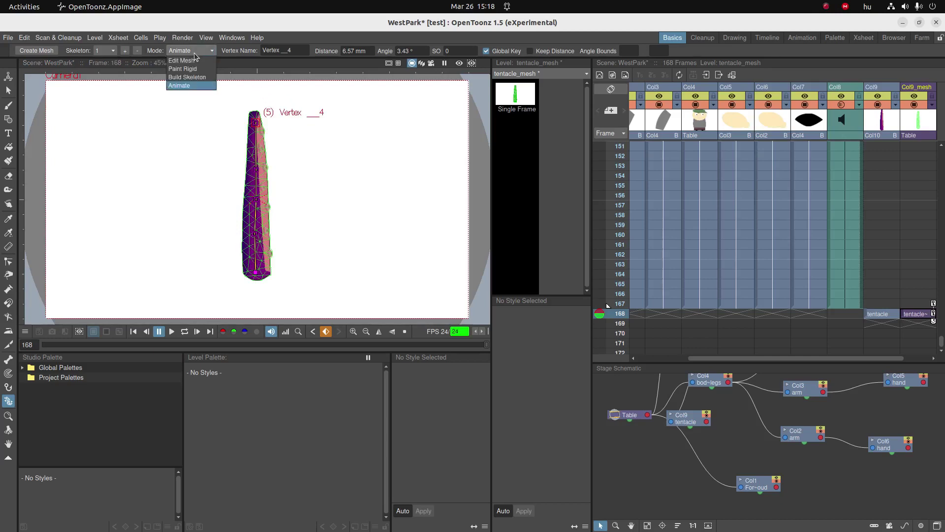
{"action": "left_click", "coordinate": [187, 78]}
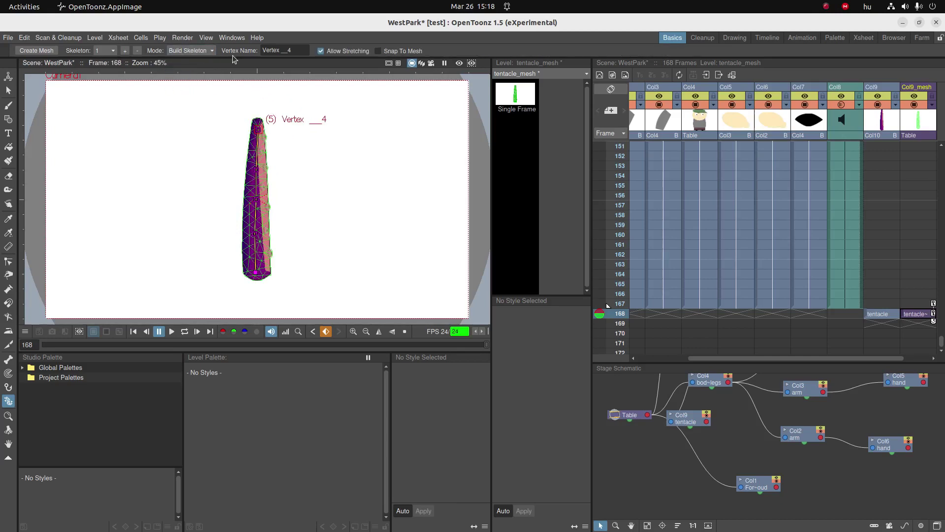
{"action": "left_click", "coordinate": [321, 51]}
Back in Animate mode, test-bend the tip, straighten it, and enable Keep Distance
{"action": "left_click", "coordinate": [204, 50]}
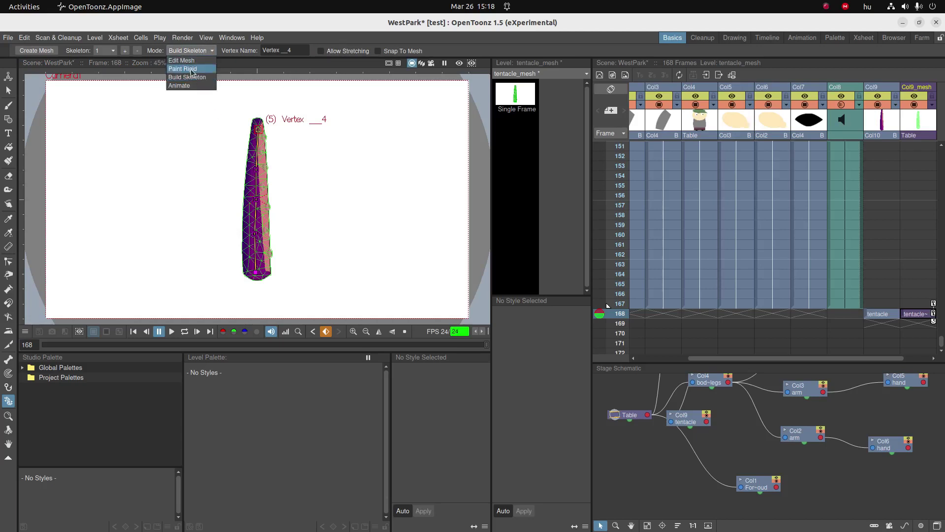
{"action": "left_click", "coordinate": [189, 89]}
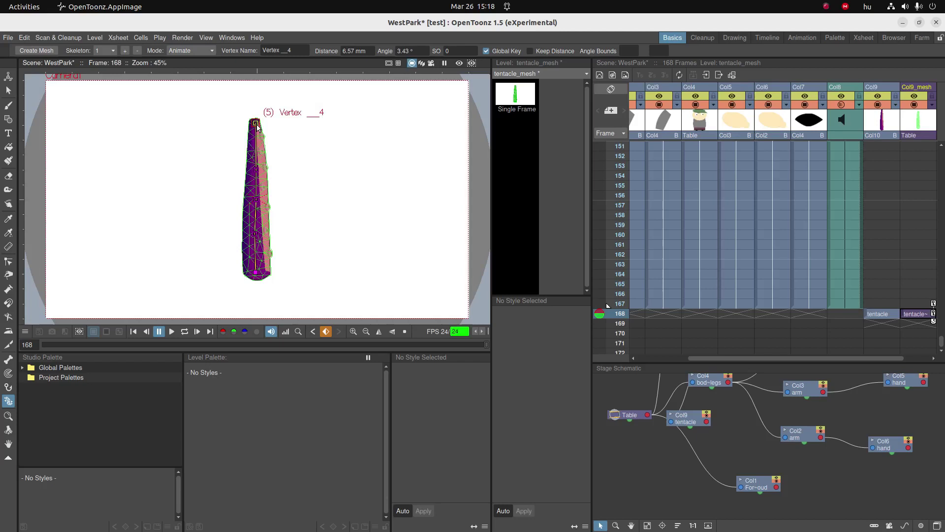
{"action": "left_click_drag", "start_coordinate": [256, 125], "coordinate": [352, 110]}
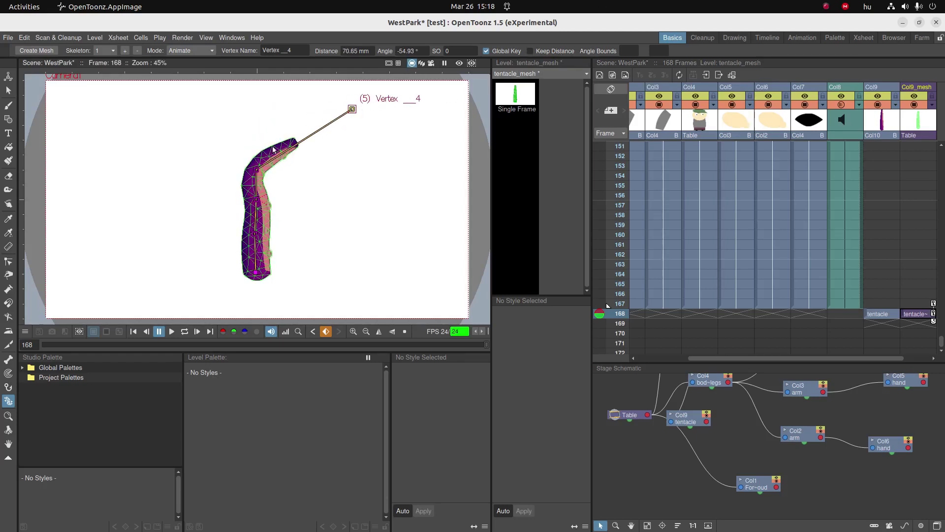
{"action": "left_click_drag", "start_coordinate": [352, 109], "coordinate": [259, 124]}
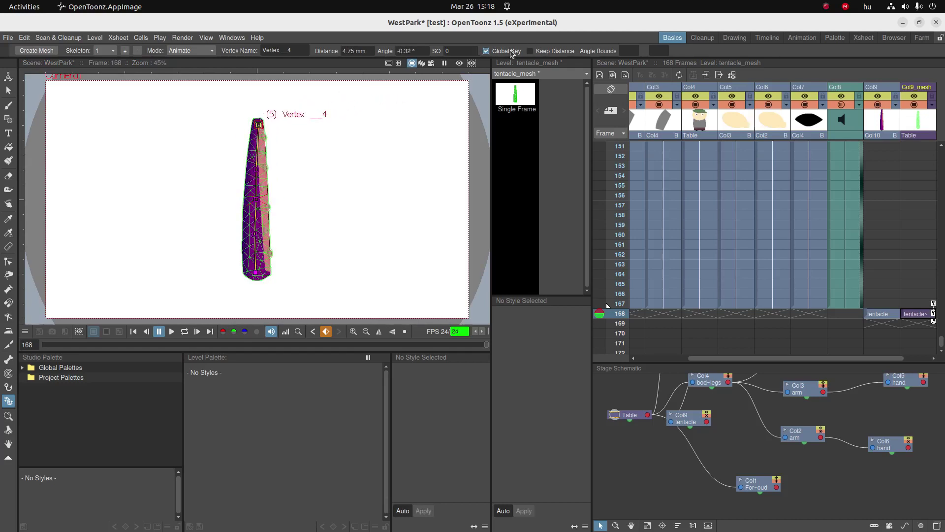
{"action": "left_click", "coordinate": [530, 51]}
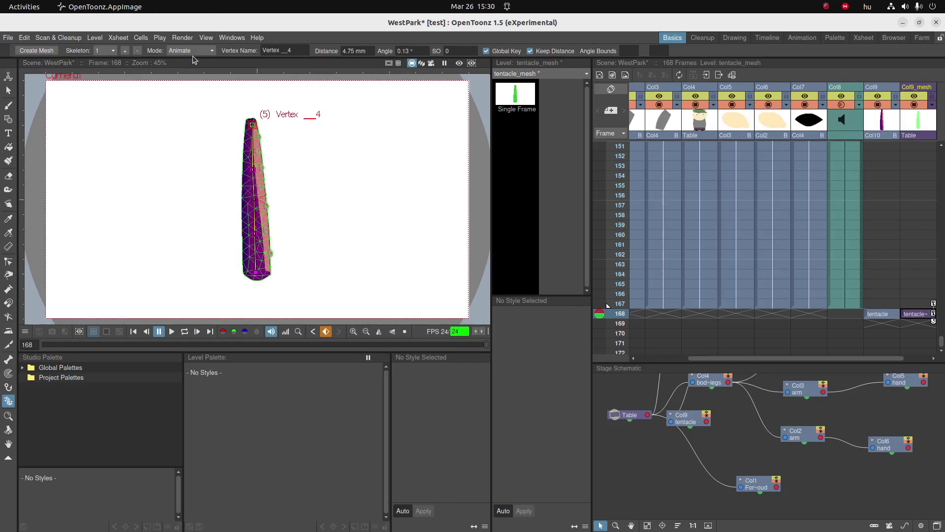
{"action": "left_click", "coordinate": [192, 51]}
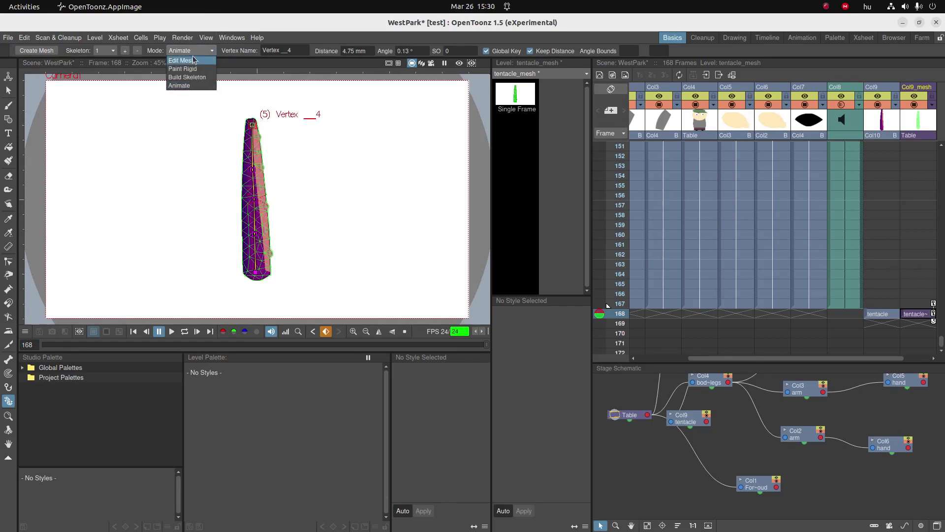
{"action": "left_click", "coordinate": [181, 69]}
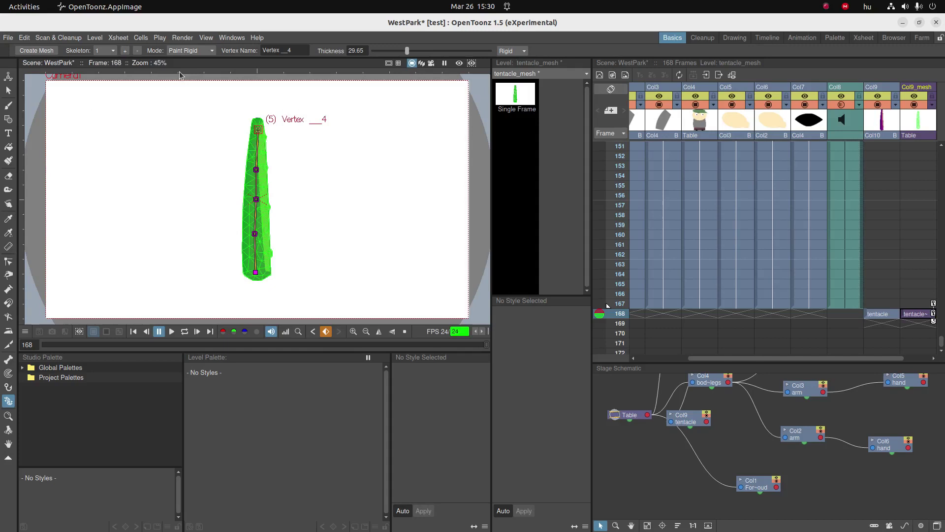
{"action": "left_click", "coordinate": [185, 52]}
{"action": "left_click", "coordinate": [180, 85]}
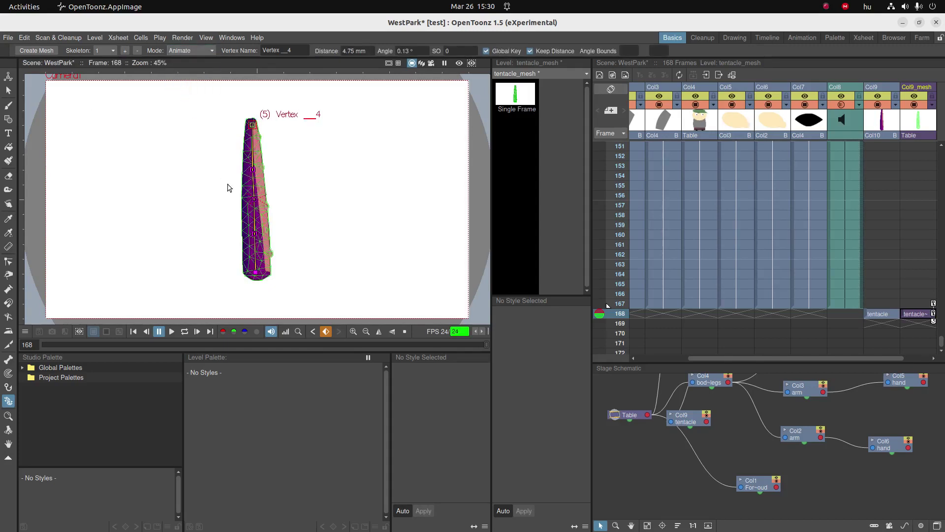
{"action": "left_click_drag", "start_coordinate": [255, 204], "coordinate": [270, 220]}
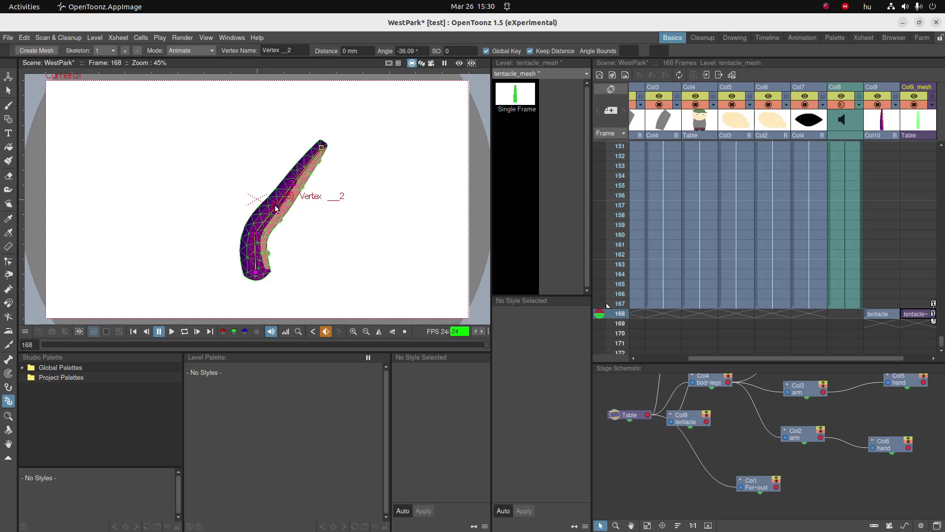
{"action": "left_click_drag", "start_coordinate": [274, 206], "coordinate": [245, 239]}
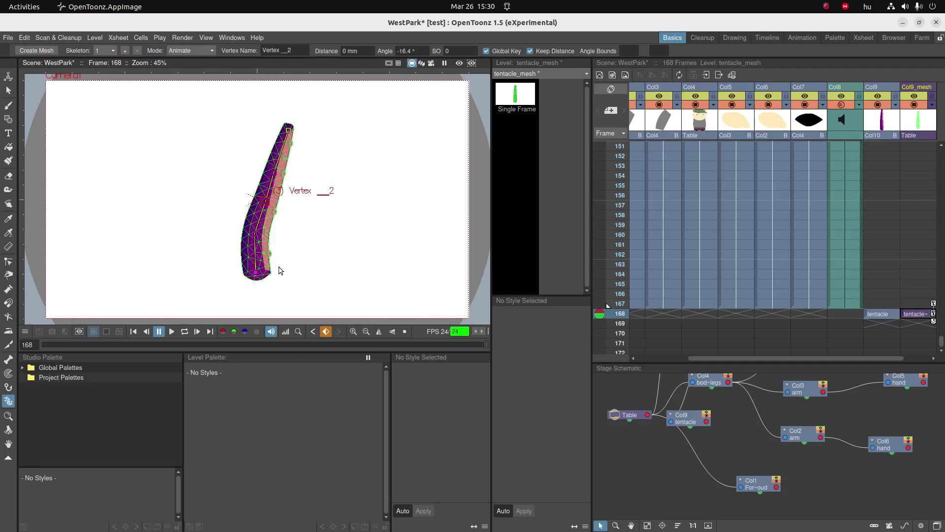
{"action": "mouse_move", "coordinate": [265, 202]}
{"action": "left_mouse_down"}
{"action": "mouse_move", "coordinate": [236, 205]}
{"action": "mouse_move", "coordinate": [261, 206]}
{"action": "mouse_move", "coordinate": [245, 211]}
{"action": "mouse_move", "coordinate": [255, 213]}
{"action": "left_mouse_up"}
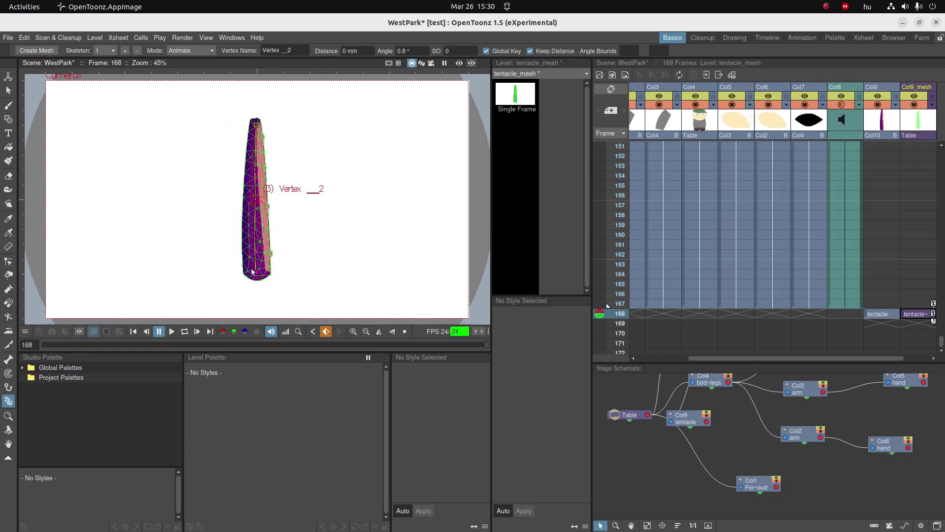
{"action": "left_click_drag", "start_coordinate": [255, 201], "coordinate": [243, 225]}
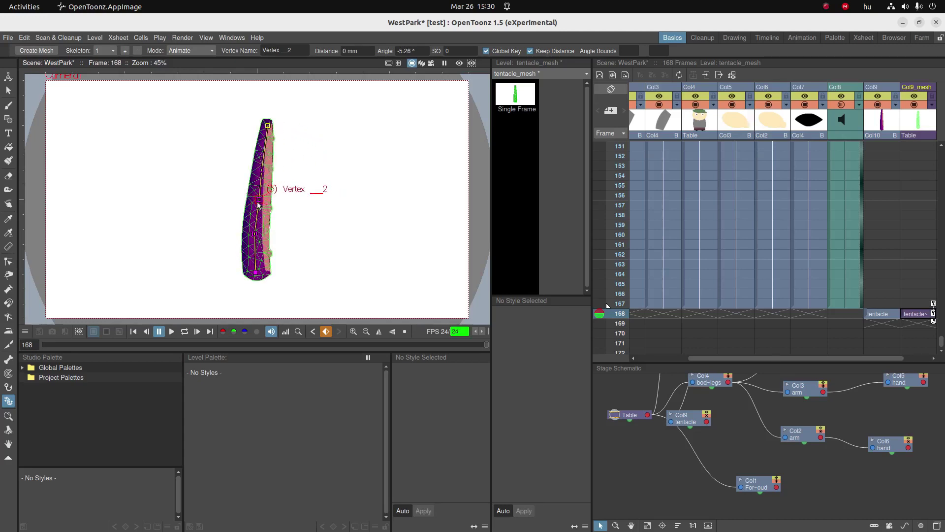
{"action": "mouse_move", "coordinate": [258, 204]}
{"action": "left_mouse_down"}
{"action": "mouse_move", "coordinate": [265, 201]}
{"action": "mouse_move", "coordinate": [257, 207]}
{"action": "left_mouse_up"}
In Paint Rigid mode with thickness 22.06, paint the tentacle's base as Rigid
{"action": "left_click", "coordinate": [191, 51]}
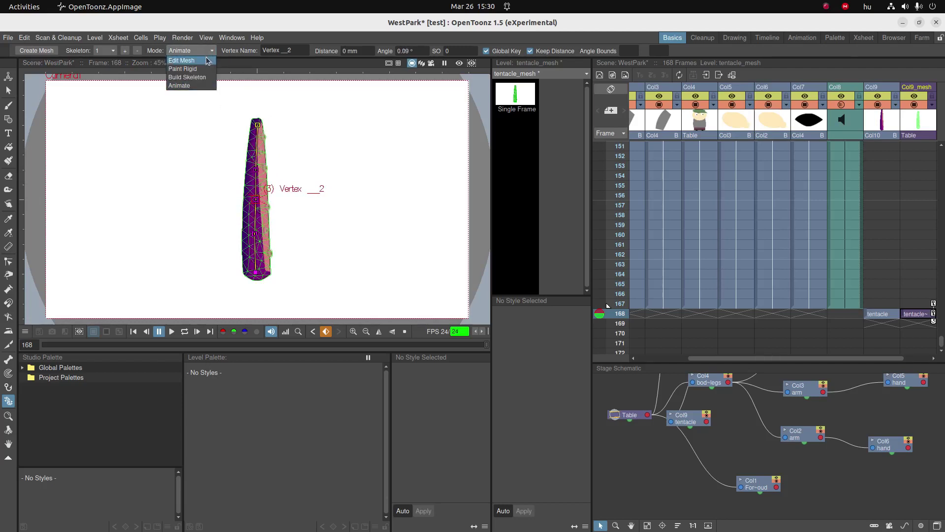
{"action": "left_click", "coordinate": [176, 69]}
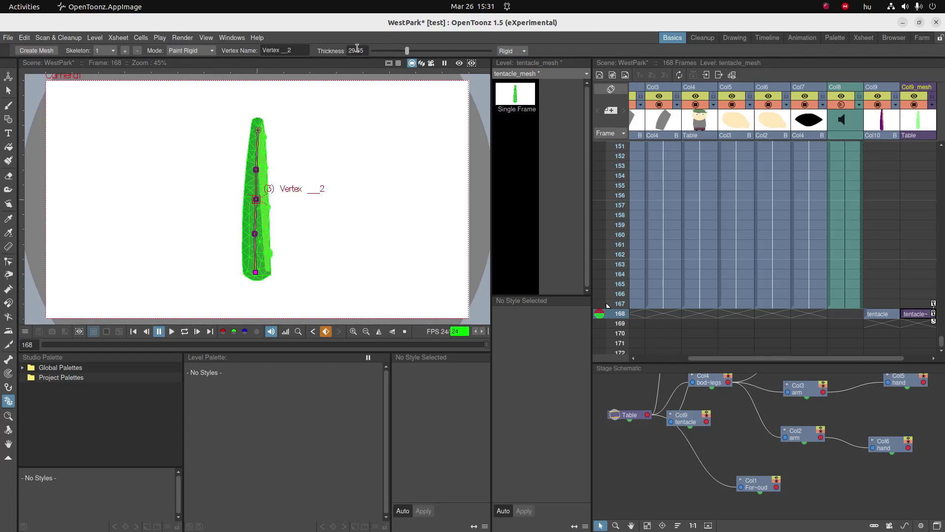
{"action": "left_click", "coordinate": [407, 51]}
{"action": "left_click_drag", "start_coordinate": [406, 51], "coordinate": [397, 53]}
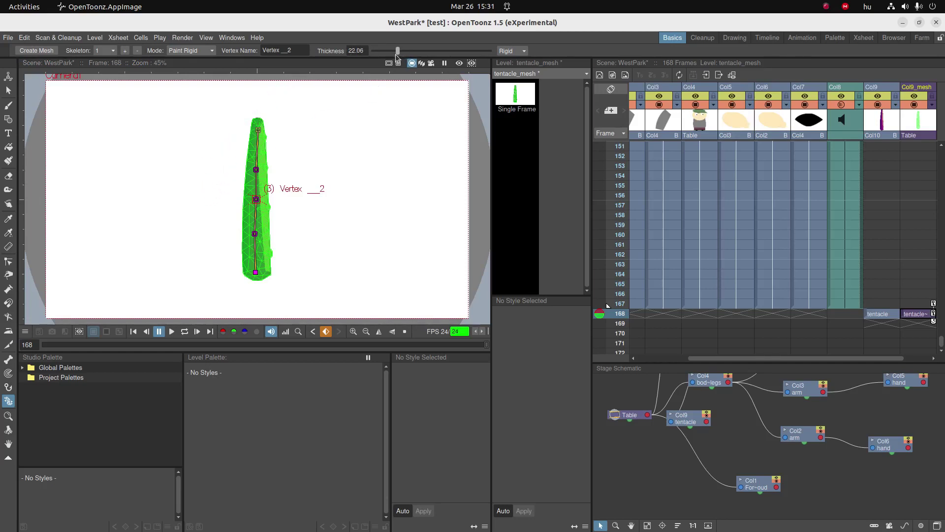
{"action": "left_click", "coordinate": [502, 51]}
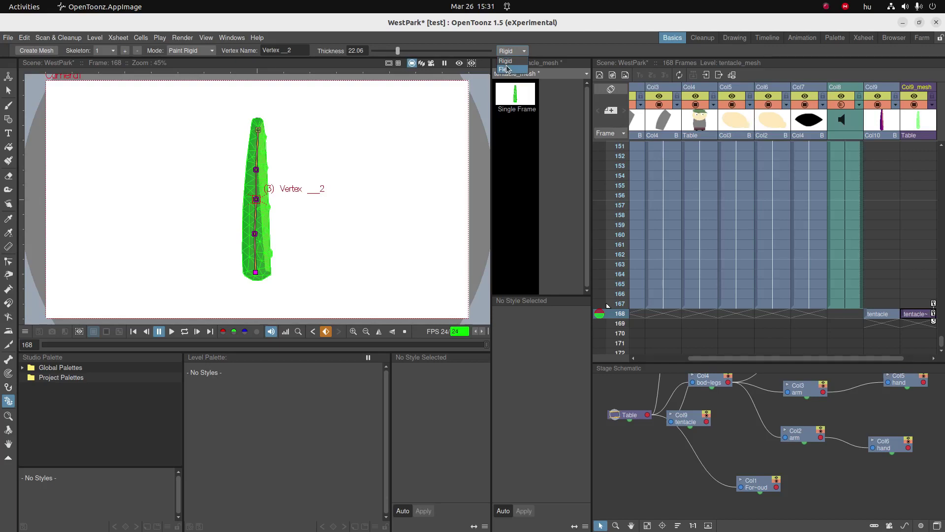
{"action": "left_click", "coordinate": [507, 61]}
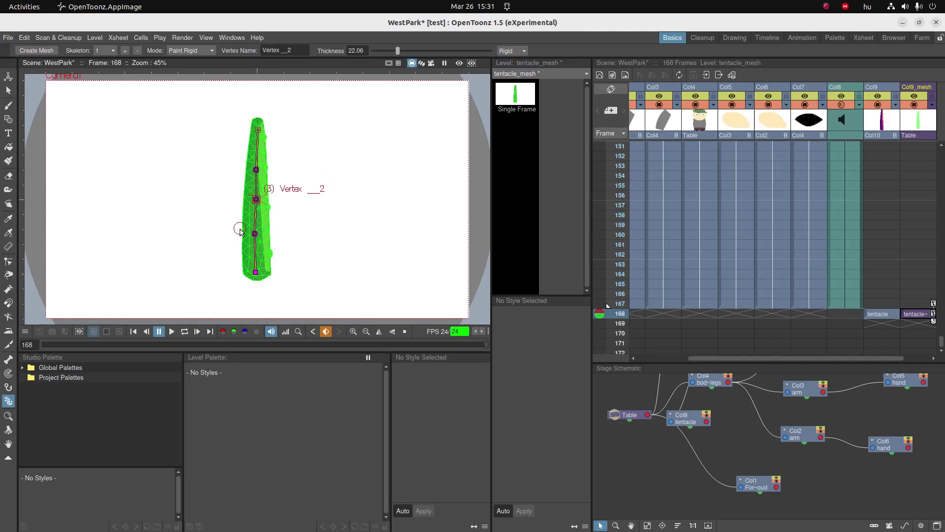
{"action": "mouse_move", "coordinate": [241, 232]}
{"action": "left_mouse_down"}
{"action": "mouse_move", "coordinate": [244, 229]}
{"action": "mouse_move", "coordinate": [246, 277]}
{"action": "mouse_move", "coordinate": [270, 271]}
{"action": "mouse_move", "coordinate": [251, 284]}
{"action": "left_mouse_up"}
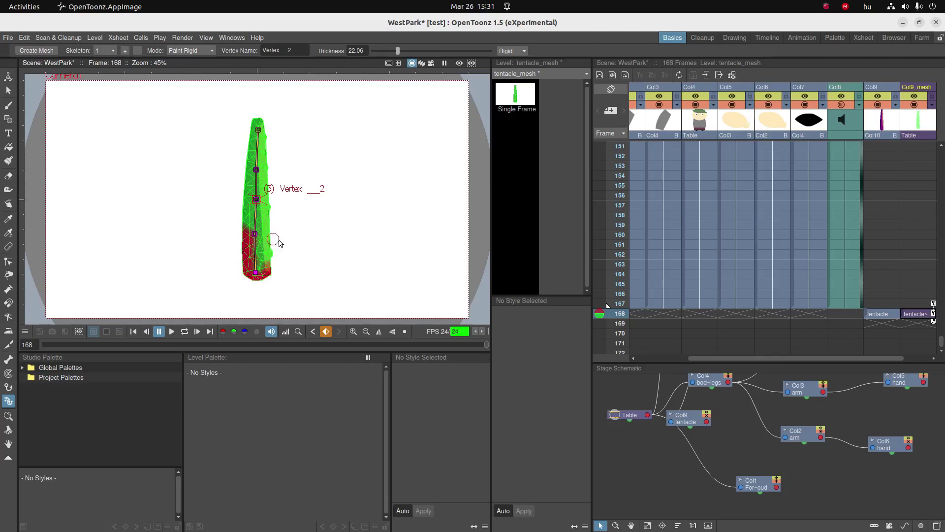
{"action": "left_click", "coordinate": [194, 52]}
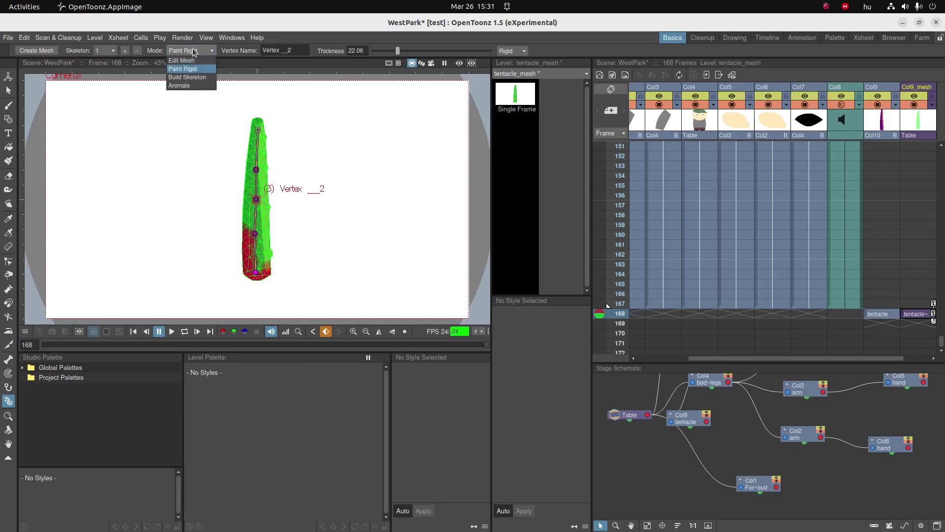
At frame 168, drag two tentacle skeleton vertices so it bends right in a gentle curve
{"action": "left_click", "coordinate": [187, 87]}
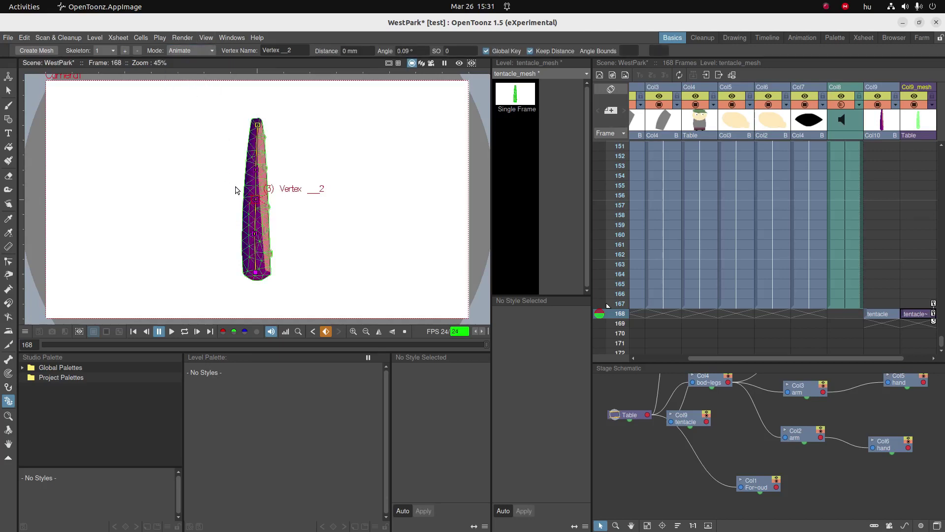
{"action": "left_click_drag", "start_coordinate": [254, 200], "coordinate": [275, 226]}
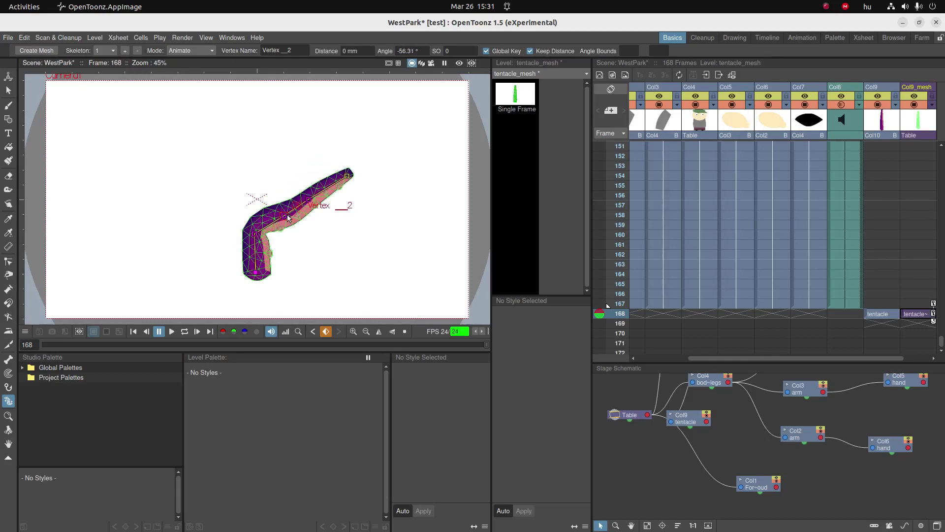
{"action": "left_click_drag", "start_coordinate": [286, 219], "coordinate": [266, 236]}
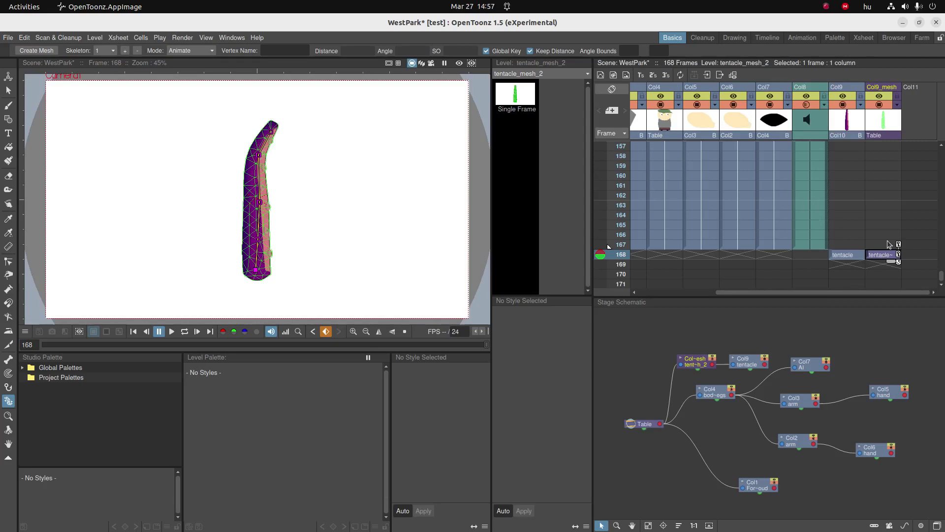
Delete the tentacle mesh keys at frames 168 and 167
{"action": "right_click", "coordinate": [899, 256]}
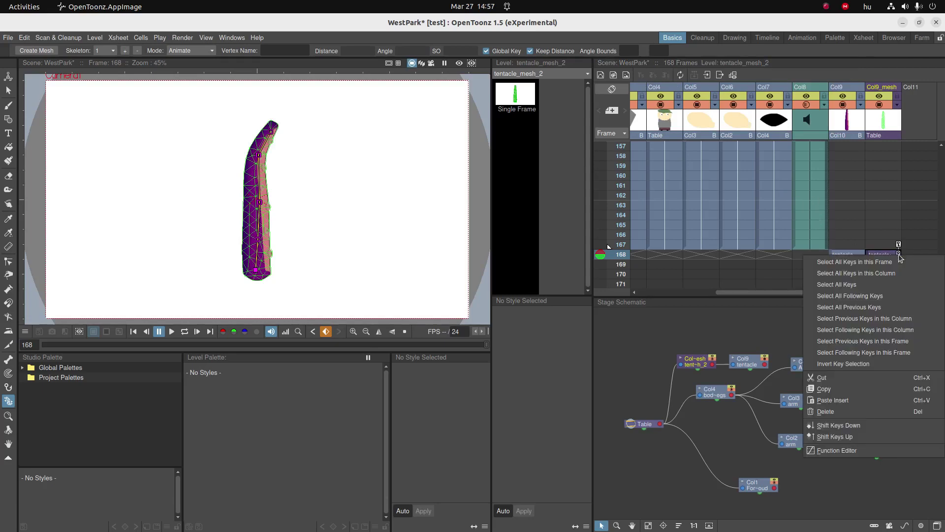
{"action": "left_click", "coordinate": [847, 413]}
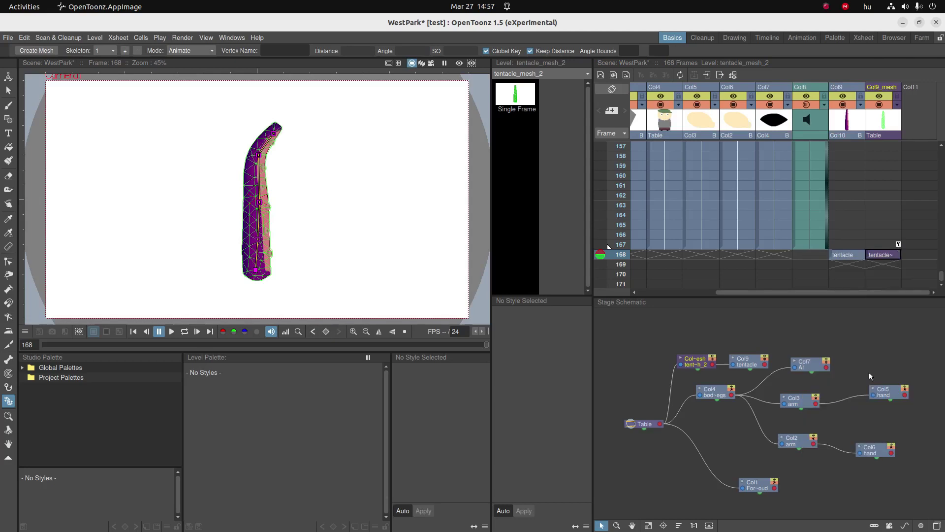
{"action": "left_click", "coordinate": [902, 246]}
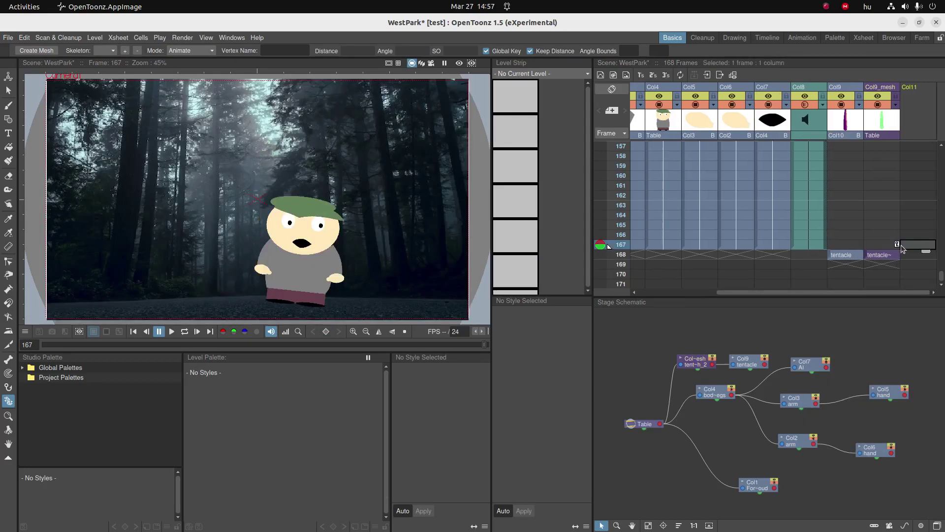
{"action": "left_click", "coordinate": [897, 245]}
{"action": "right_click", "coordinate": [898, 244]}
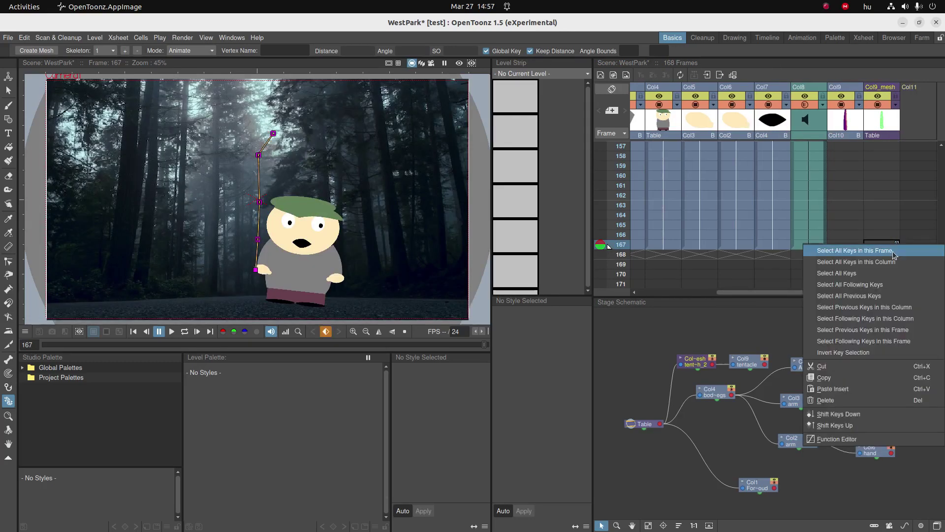
{"action": "left_click", "coordinate": [839, 400]}
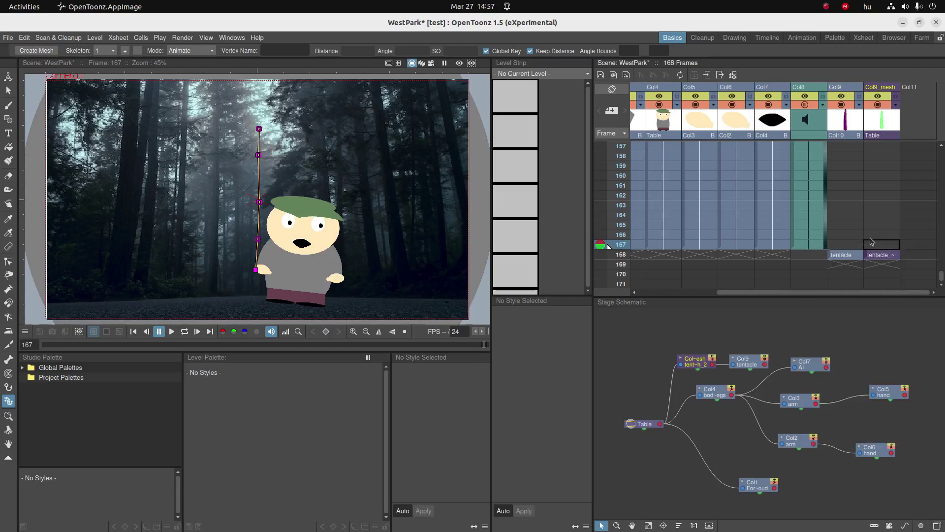
Select both tentacle cells at frame 168 and delete them, leaving a 167-frame scene
{"action": "left_click", "coordinate": [880, 255]}
{"action": "left_click", "coordinate": [840, 257]}
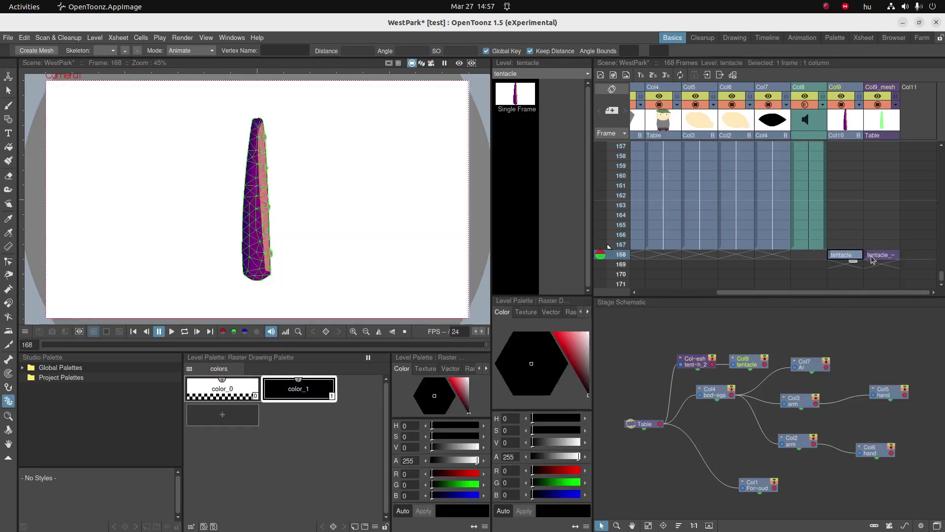
{"action": "left_click", "coordinate": [874, 257], "text": "shift"}
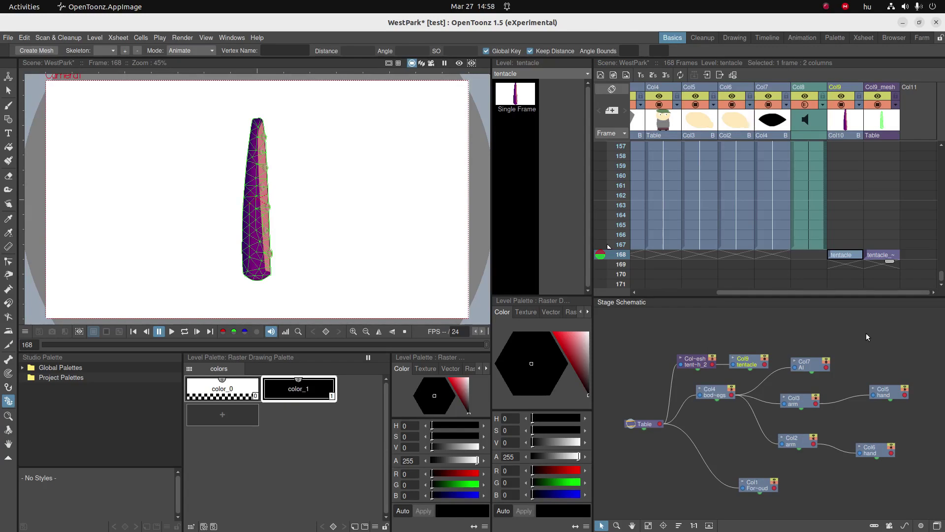
{"action": "key", "text": "Delete"}
Select the tentacle and tentacle mesh cells at frame 112
{"action": "scroll", "coordinate": [805, 175], "scroll_direction": "up", "scroll_amount": 5}
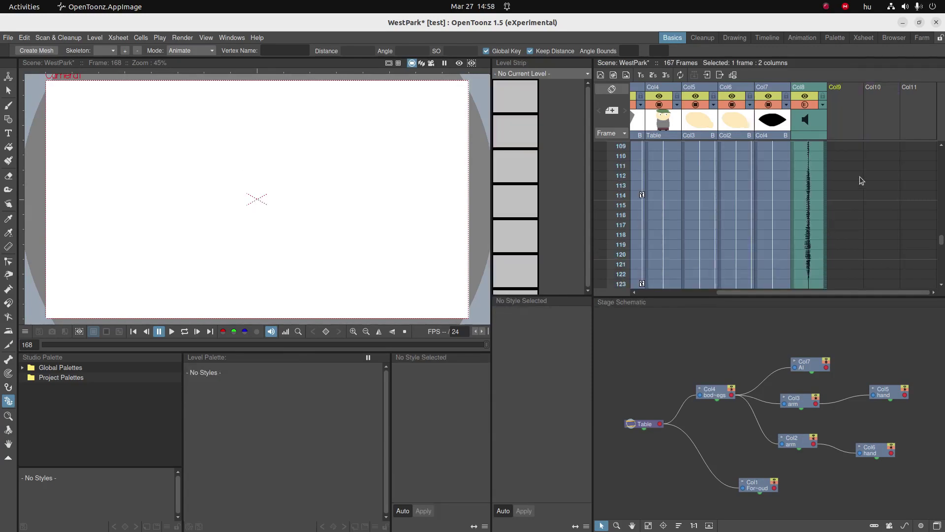
{"action": "left_click", "coordinate": [844, 178]}
{"action": "scroll", "coordinate": [842, 185], "scroll_direction": "up", "scroll_amount": 2}
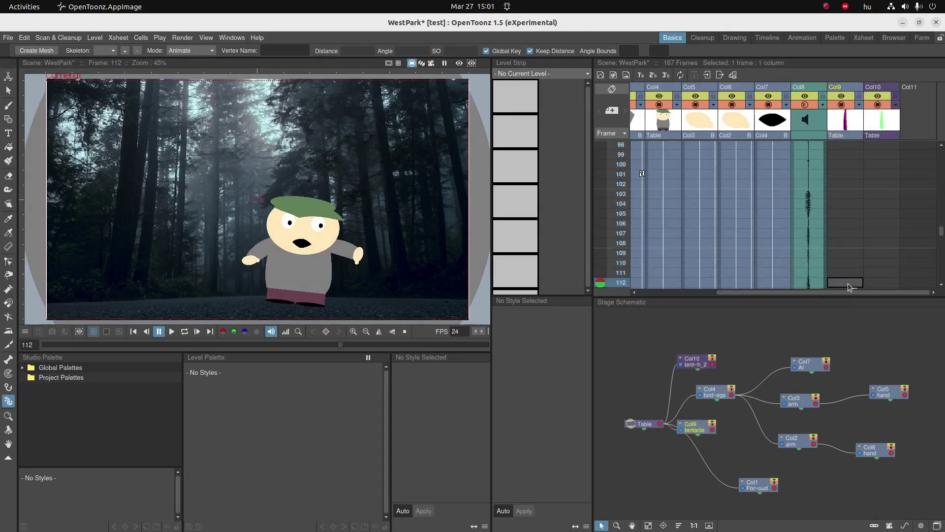
{"action": "left_click", "coordinate": [847, 283]}
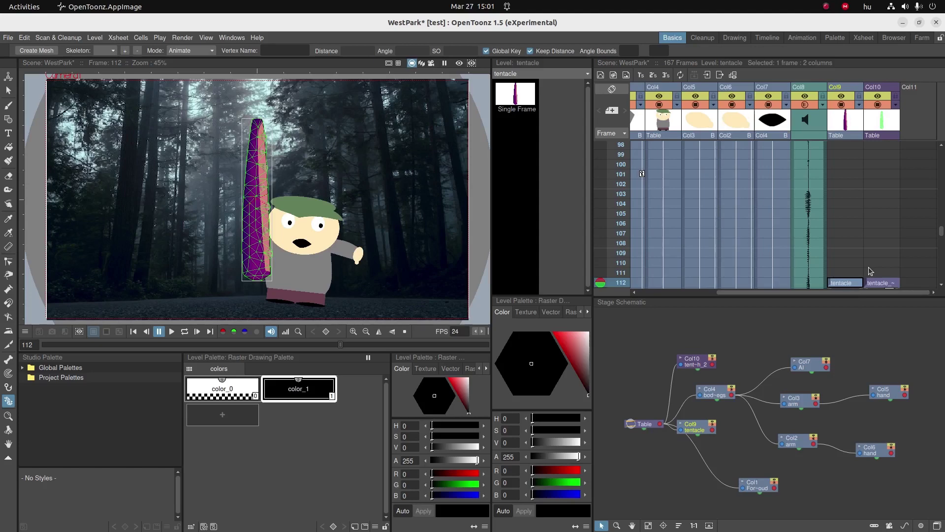
{"action": "left_click", "coordinate": [882, 282]}
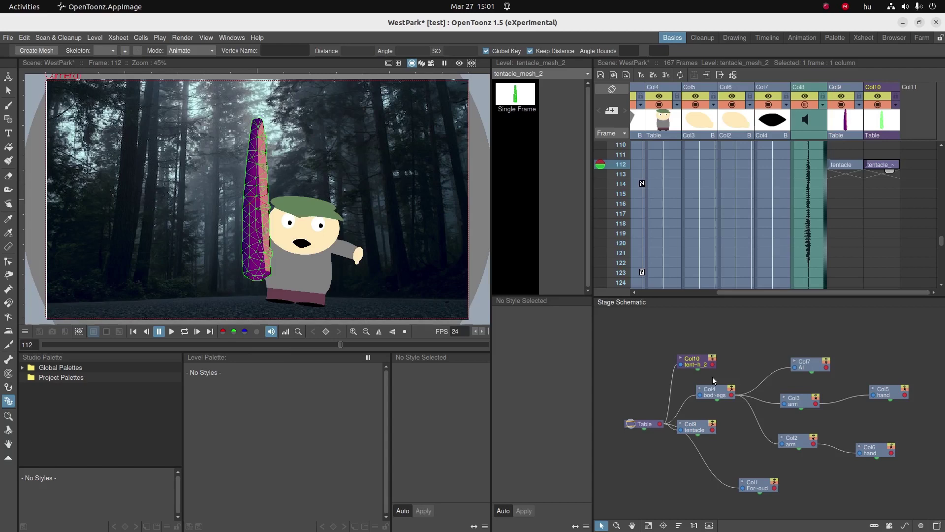
Link the tentacle under its mesh in the Stage Schematic and switch to Build Skeleton mode
{"action": "mouse_move", "coordinate": [713, 364]}
{"action": "left_mouse_down"}
{"action": "mouse_move", "coordinate": [679, 432]}
{"action": "mouse_move", "coordinate": [765, 364]}
{"action": "mouse_move", "coordinate": [761, 340]}
{"action": "mouse_move", "coordinate": [745, 333]}
{"action": "left_mouse_up"}
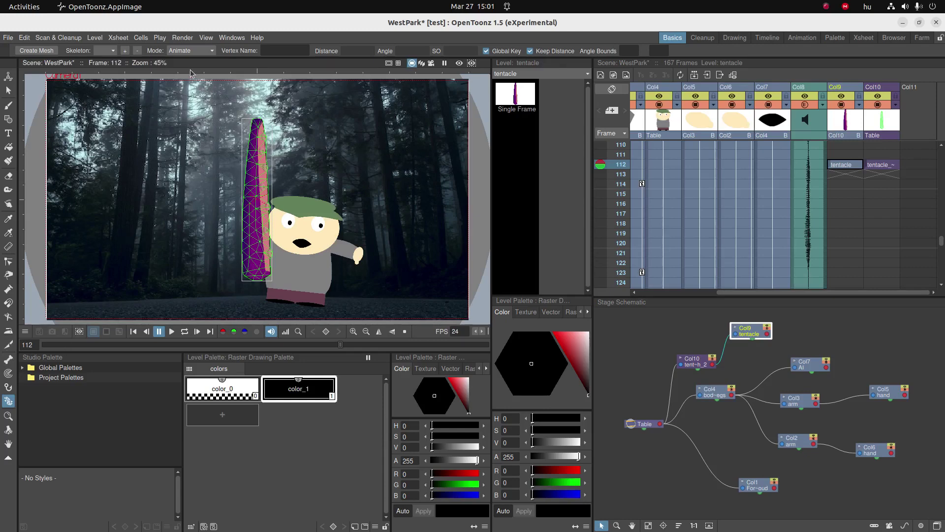
{"action": "left_click", "coordinate": [191, 50]}
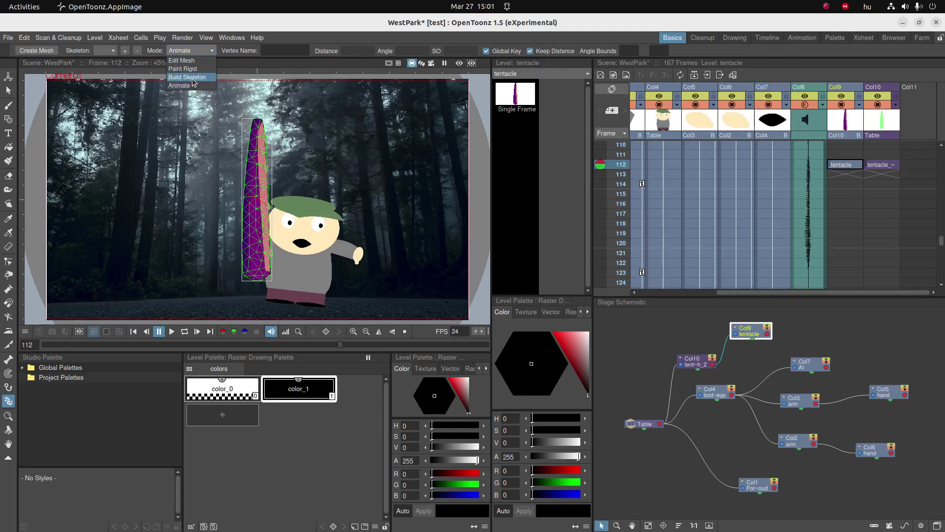
{"action": "left_click", "coordinate": [193, 78]}
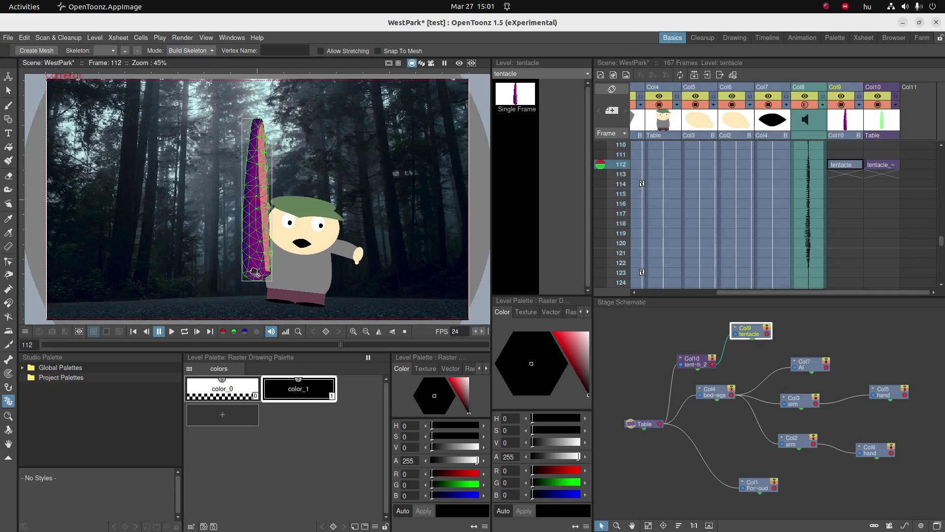
Build a five-vertex skeleton on the tentacle mesh from its base up to the tip
{"action": "left_click", "coordinate": [882, 164]}
{"action": "left_click", "coordinate": [255, 274]}
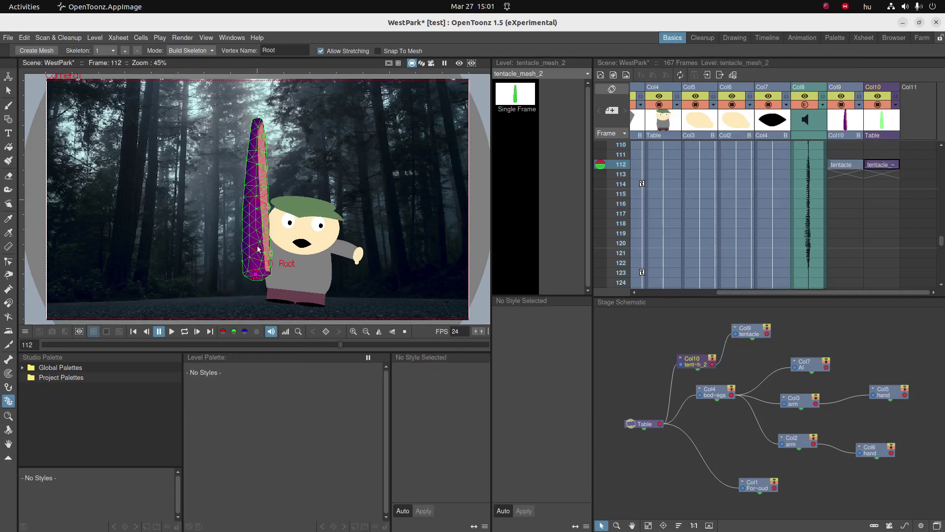
{"action": "left_click", "coordinate": [253, 237]}
{"action": "left_click", "coordinate": [255, 197]}
{"action": "left_click", "coordinate": [254, 159]}
{"action": "left_click", "coordinate": [258, 128]}
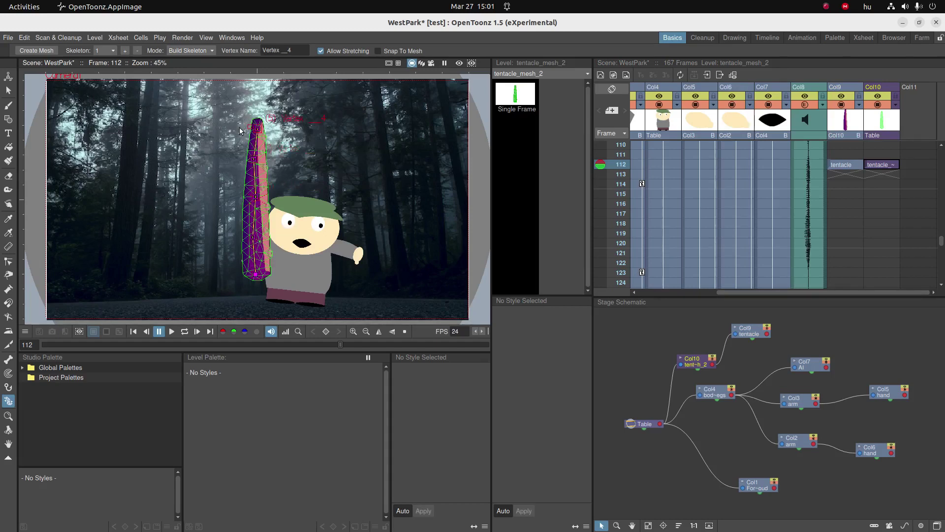
Save the scene and switch to the Animate tool's transform options
{"action": "key", "text": "ctrl+s"}
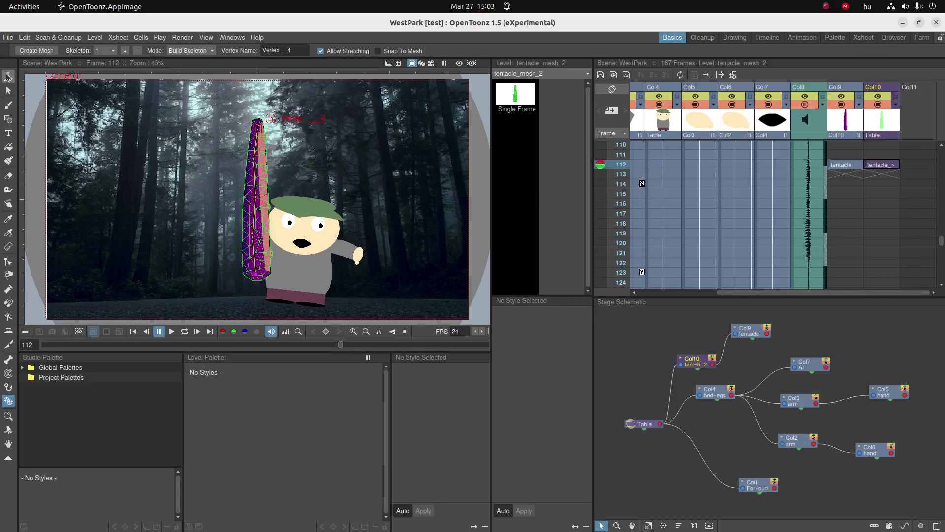
{"action": "left_click", "coordinate": [8, 77]}
{"action": "left_click", "coordinate": [76, 50]}
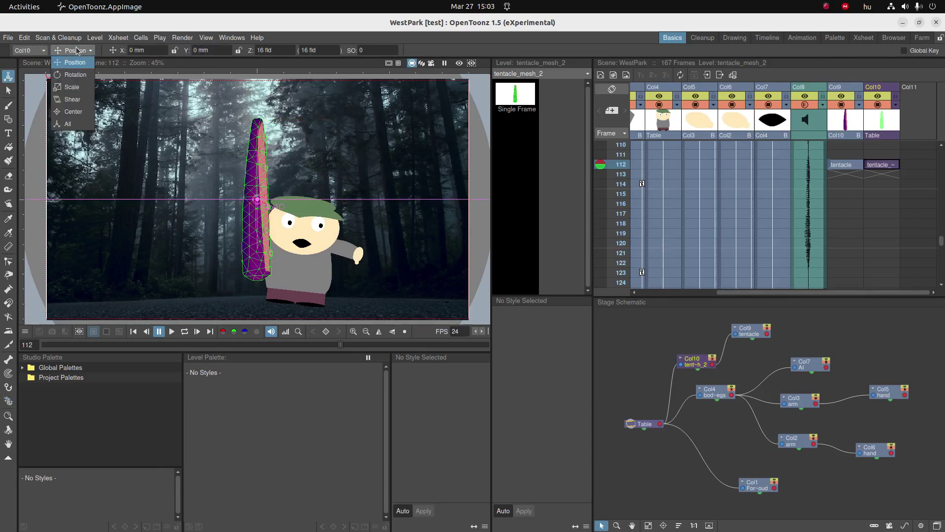
Enter a -100% horizontal scale on the current column
{"action": "left_click", "coordinate": [73, 87]}
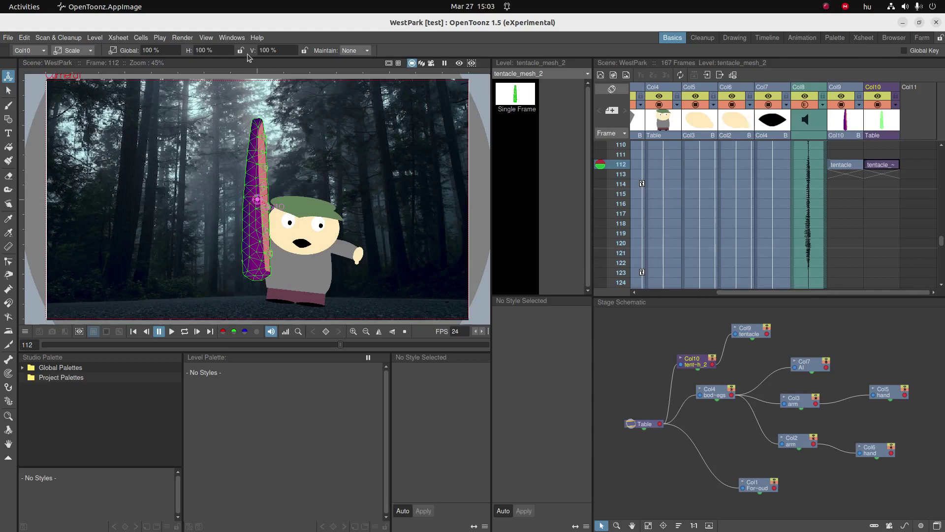
{"action": "left_click", "coordinate": [198, 51]}
{"action": "type", "text": "-"}
{"action": "key", "text": "Return"}
Reselect the tentacle and tentacle mesh cells and columns at frame 112
{"action": "left_click", "coordinate": [845, 164]}
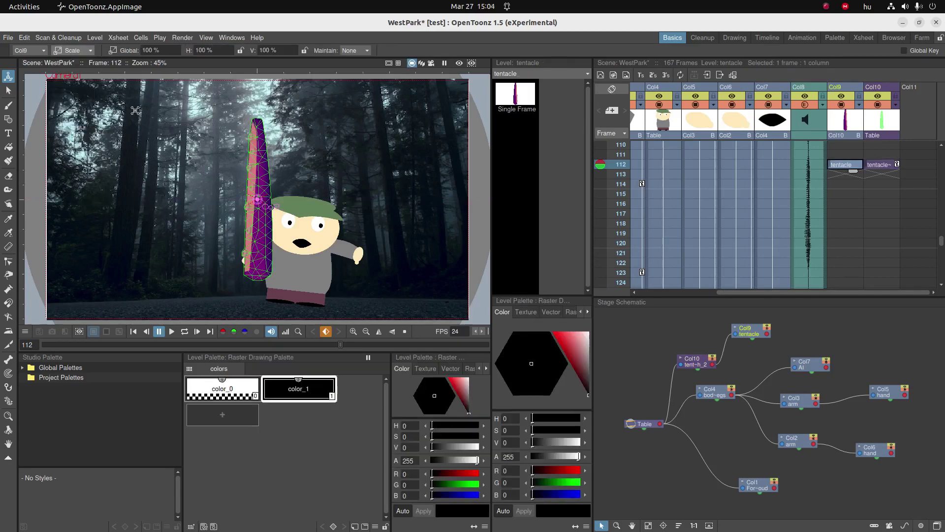
{"action": "left_click", "coordinate": [870, 166]}
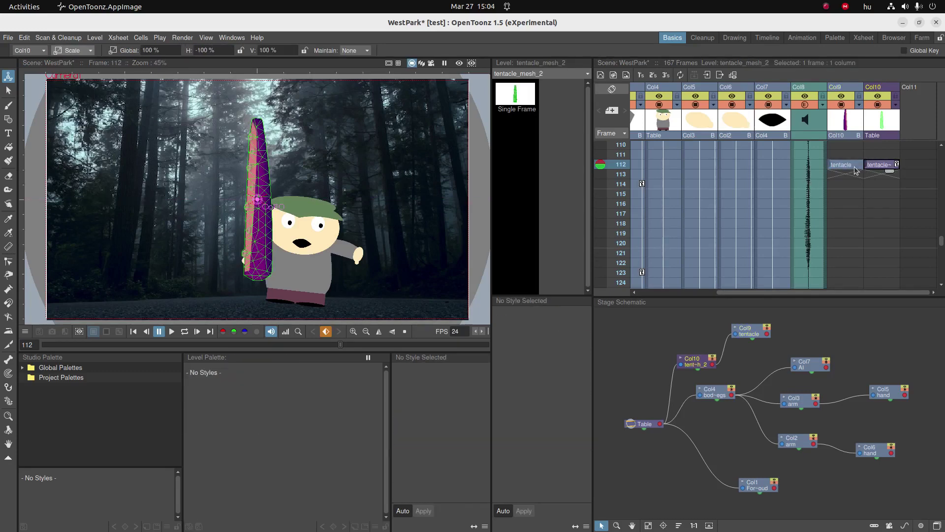
{"action": "left_click", "coordinate": [853, 170]}
{"action": "left_click", "coordinate": [881, 170]}
{"action": "left_click", "coordinate": [853, 170]}
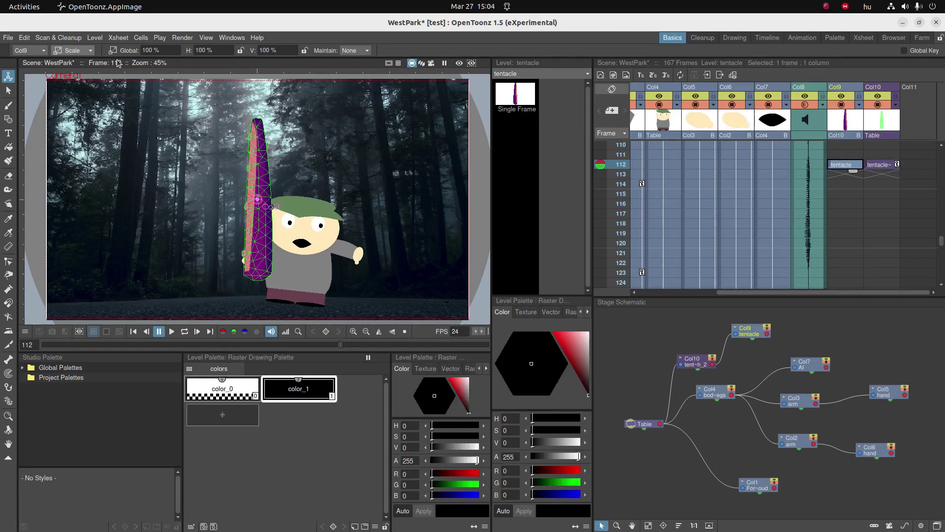
Rotate the tentacle mesh column about 94° to lie horizontally over the character's head
{"action": "left_click", "coordinate": [90, 51]}
{"action": "left_click", "coordinate": [75, 75]}
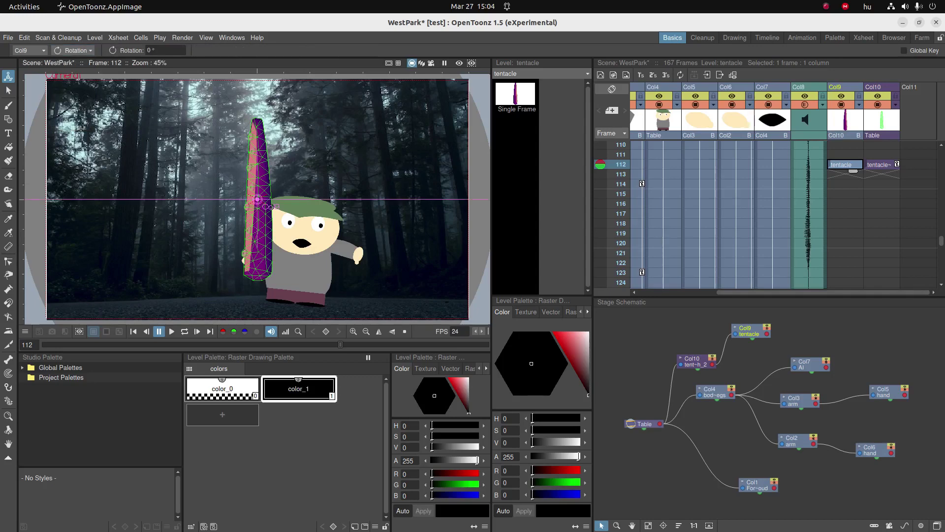
{"action": "left_click_drag", "start_coordinate": [236, 173], "coordinate": [322, 325]}
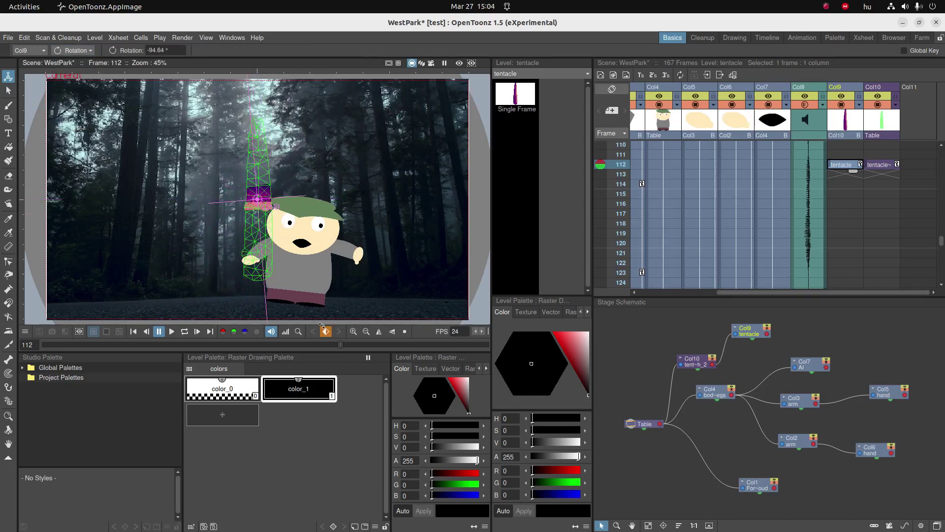
{"action": "left_click", "coordinate": [694, 362]}
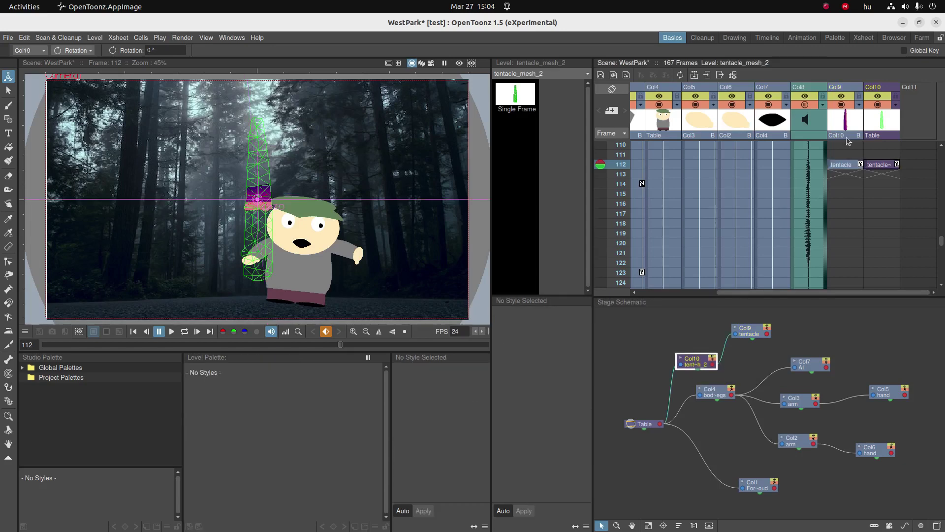
{"action": "key", "text": "ctrl+z"}
{"action": "key", "text": "ctrl+z"}
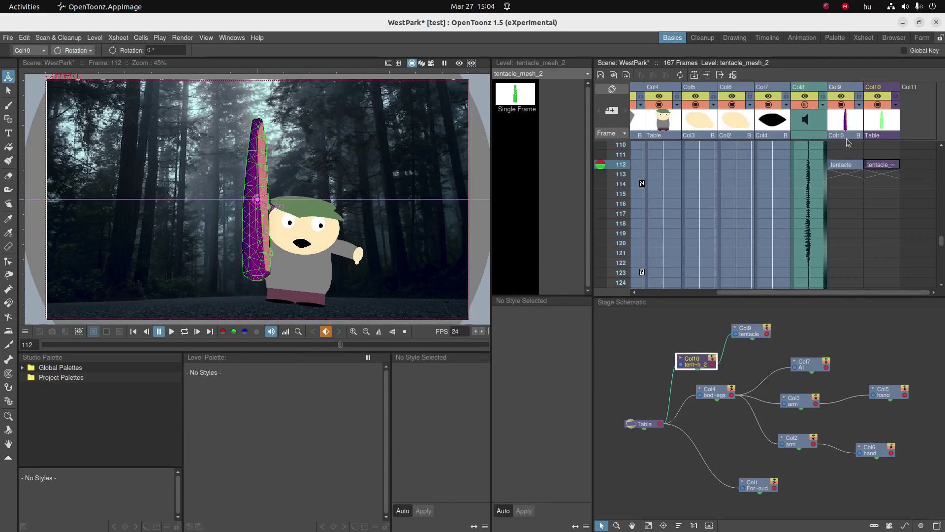
{"action": "left_click_drag", "start_coordinate": [254, 167], "coordinate": [207, 203]}
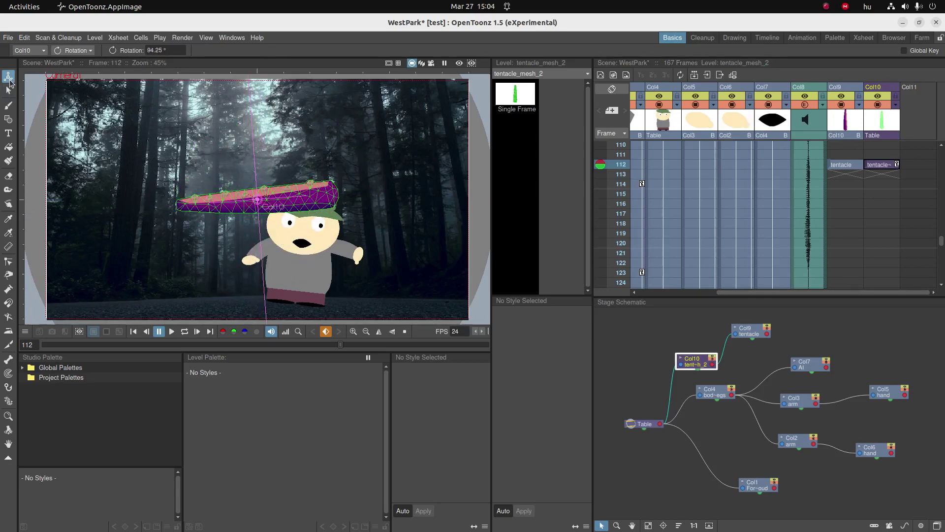
Flip the tentacle mesh with a -100% horizontal scale
{"action": "left_click", "coordinate": [83, 50]}
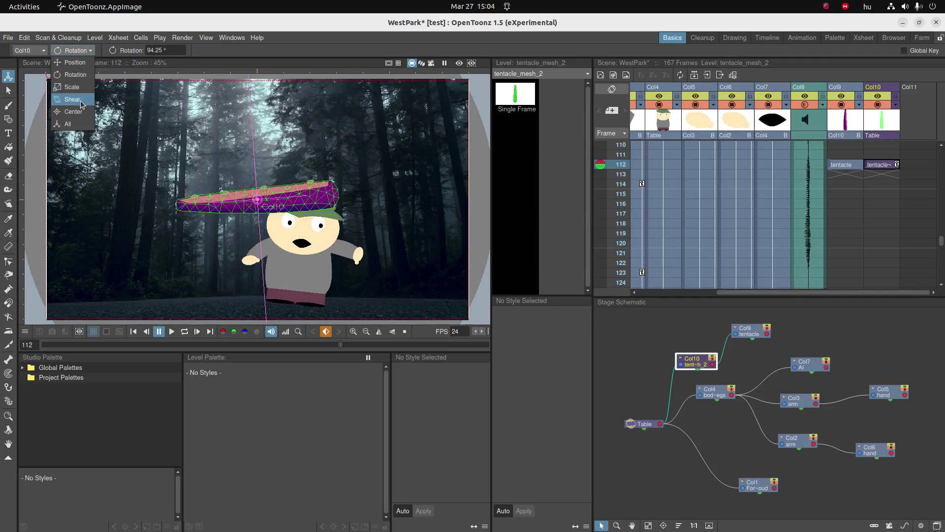
{"action": "left_click", "coordinate": [72, 86]}
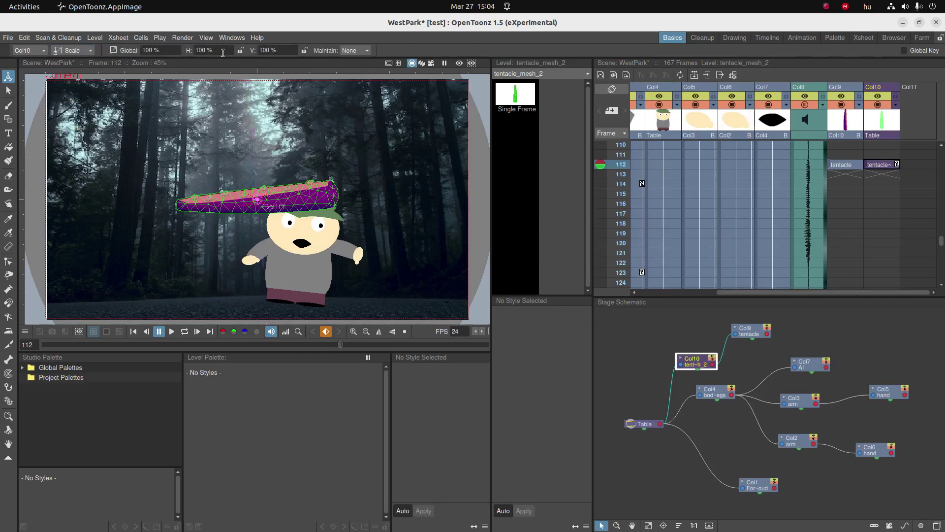
{"action": "left_click", "coordinate": [260, 50]}
{"action": "left_click", "coordinate": [198, 51]}
{"action": "key", "text": "Home"}
{"action": "type", "text": "-1"}
{"action": "key", "text": "Return"}
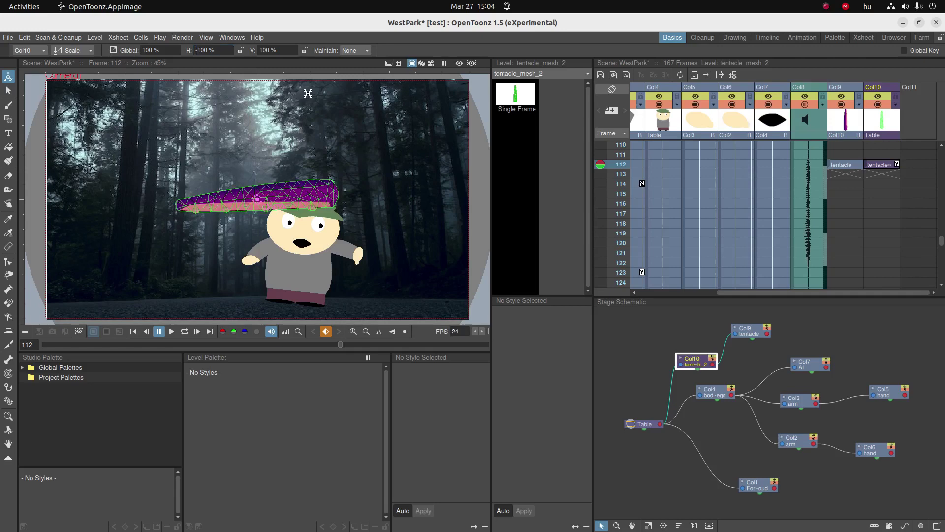
{"action": "left_click", "coordinate": [73, 50]}
Move the tentacle mesh off the right edge and extend both tentacle columns to frame 167
{"action": "left_click", "coordinate": [75, 62]}
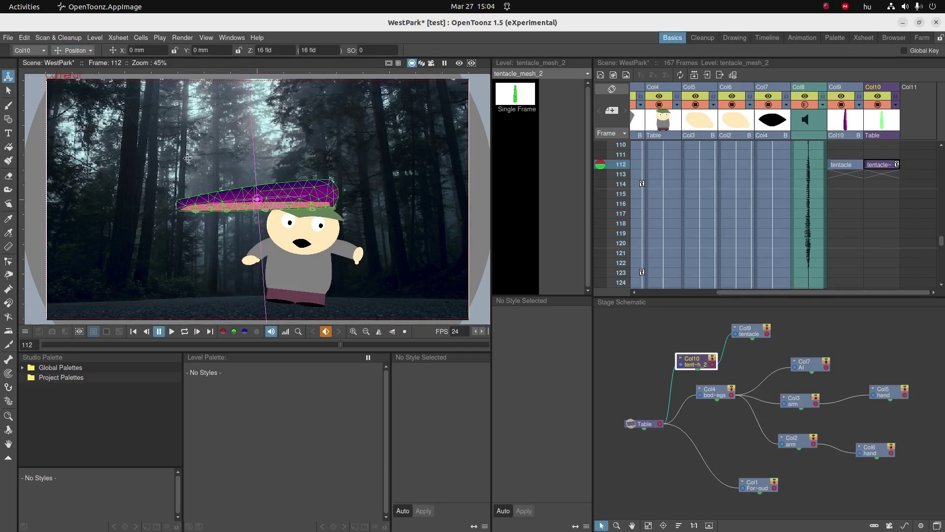
{"action": "left_click_drag", "start_coordinate": [298, 204], "coordinate": [562, 223]}
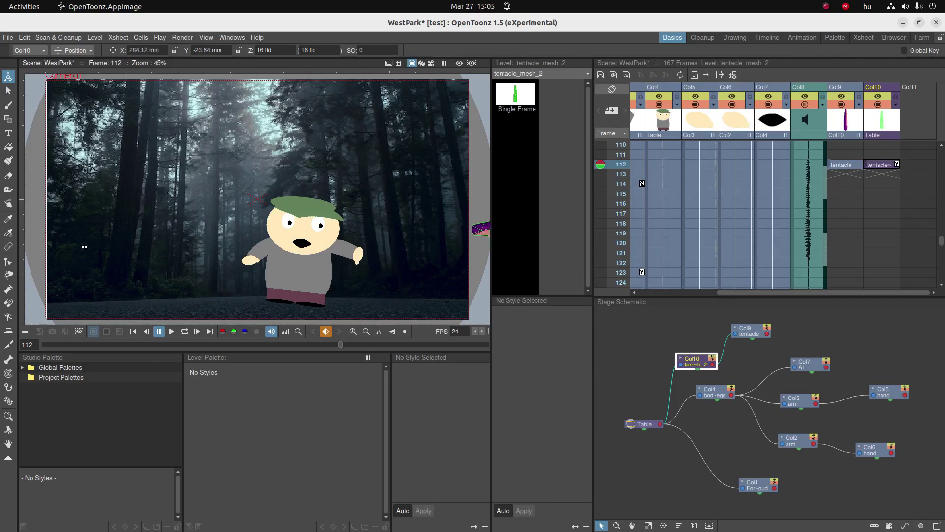
{"action": "left_click", "coordinate": [887, 167], "text": "shift"}
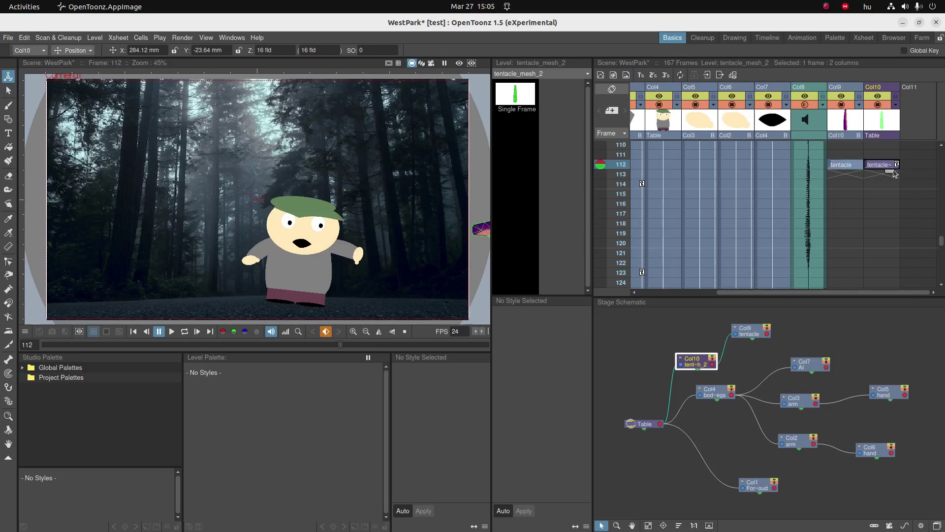
{"action": "left_click_drag", "start_coordinate": [893, 171], "coordinate": [868, 155]}
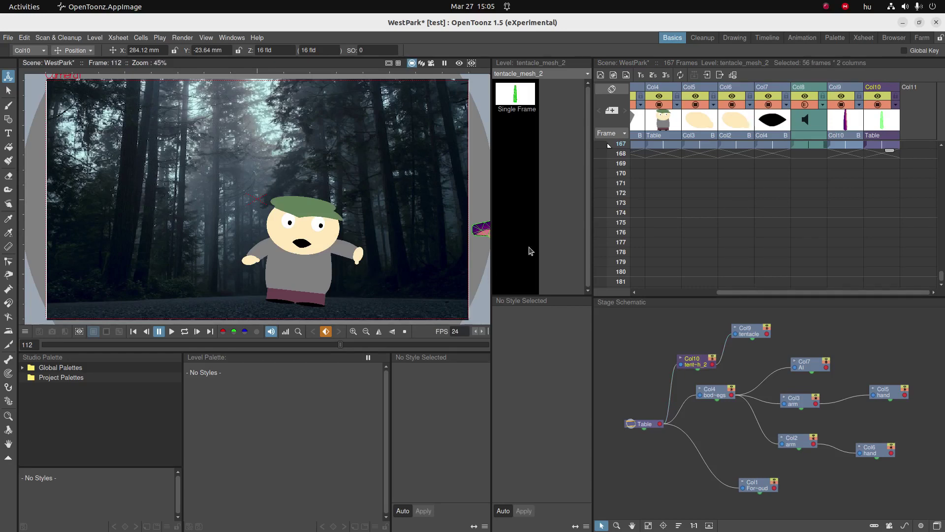
At frame 167, slide the tentacle mesh left to lie beside the character
{"action": "scroll", "coordinate": [877, 215], "scroll_direction": "up", "scroll_amount": 4}
{"action": "left_click", "coordinate": [876, 264]}
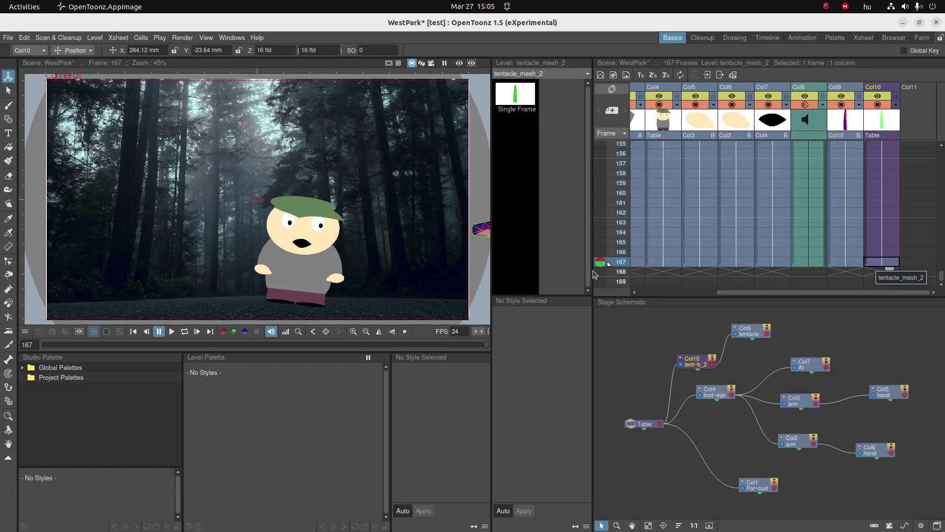
{"action": "left_click_drag", "start_coordinate": [459, 213], "coordinate": [327, 227]}
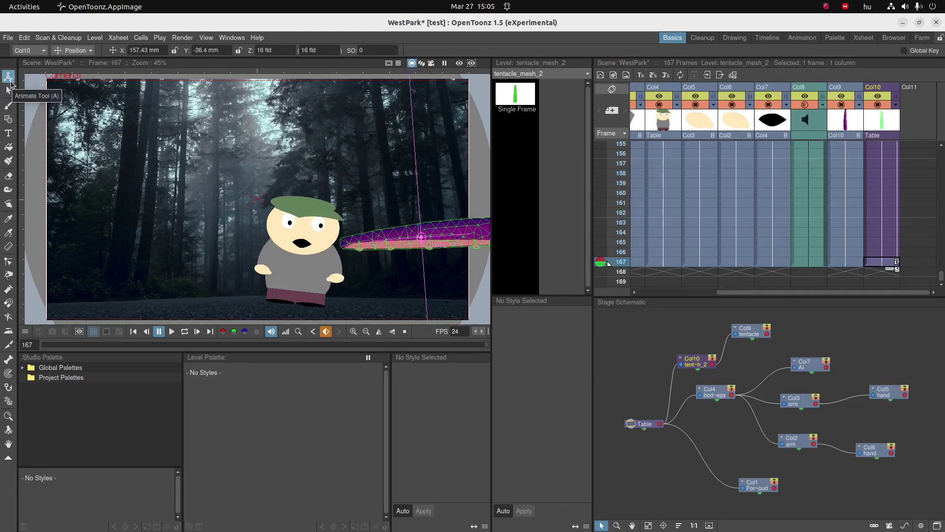
With the Plastic Tool in Animate mode, curl the tentacle downward into a hook at frame 167
{"action": "left_click", "coordinate": [9, 401]}
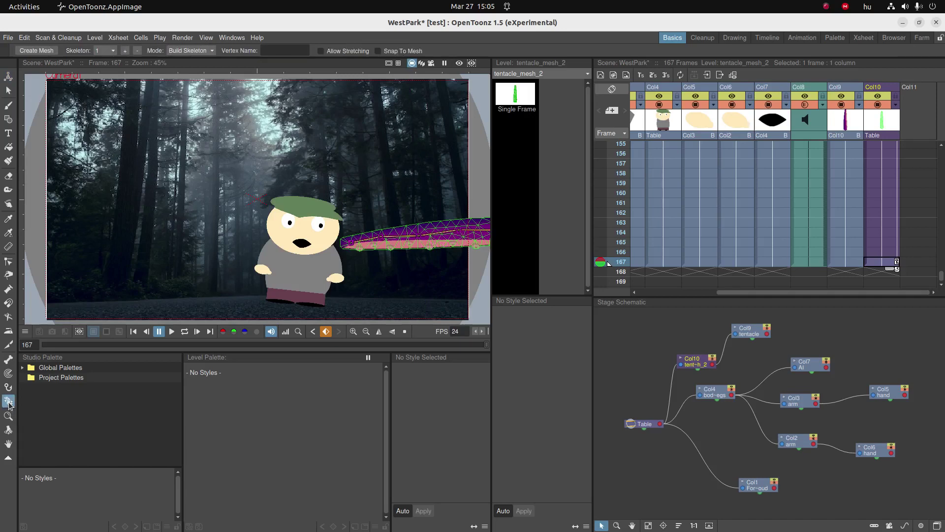
{"action": "left_click", "coordinate": [191, 51]}
{"action": "left_click", "coordinate": [184, 87]}
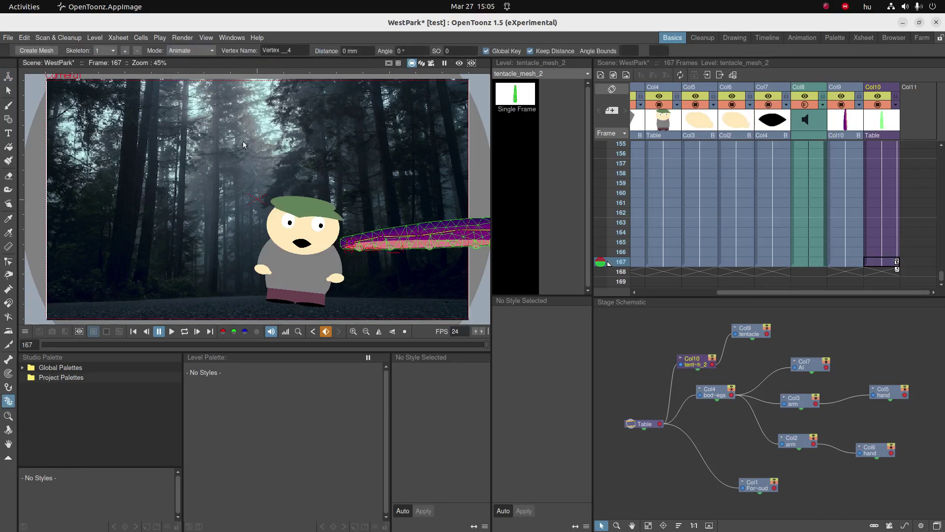
{"action": "left_click_drag", "start_coordinate": [354, 242], "coordinate": [377, 268]}
{"action": "mouse_move", "coordinate": [459, 230]}
{"action": "left_mouse_down"}
{"action": "mouse_move", "coordinate": [446, 246]}
{"action": "mouse_move", "coordinate": [464, 235]}
{"action": "left_mouse_up"}
{"action": "left_click", "coordinate": [464, 236]}
{"action": "left_click_drag", "start_coordinate": [492, 279], "coordinate": [556, 279]}
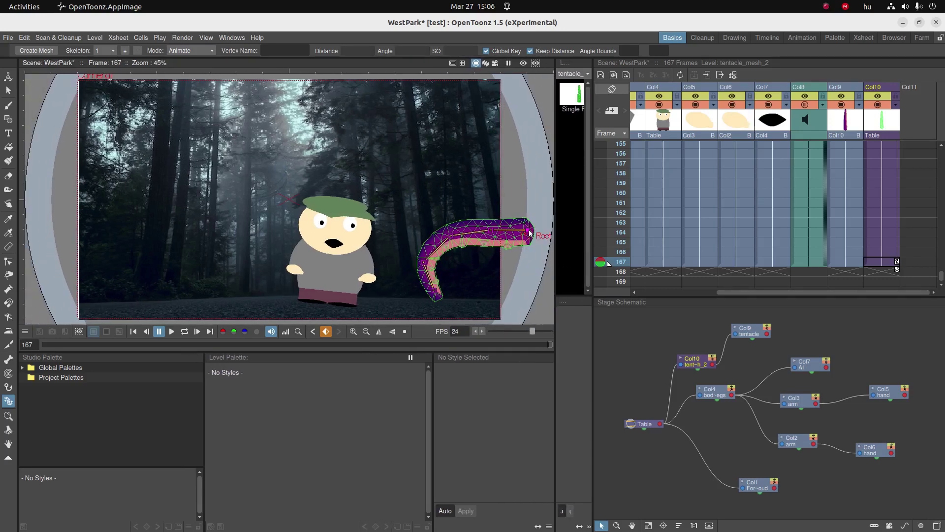
{"action": "left_click", "coordinate": [528, 231]}
Shift the curled tentacle left toward the character, to X 134.73 mm
{"action": "left_click", "coordinate": [8, 77]}
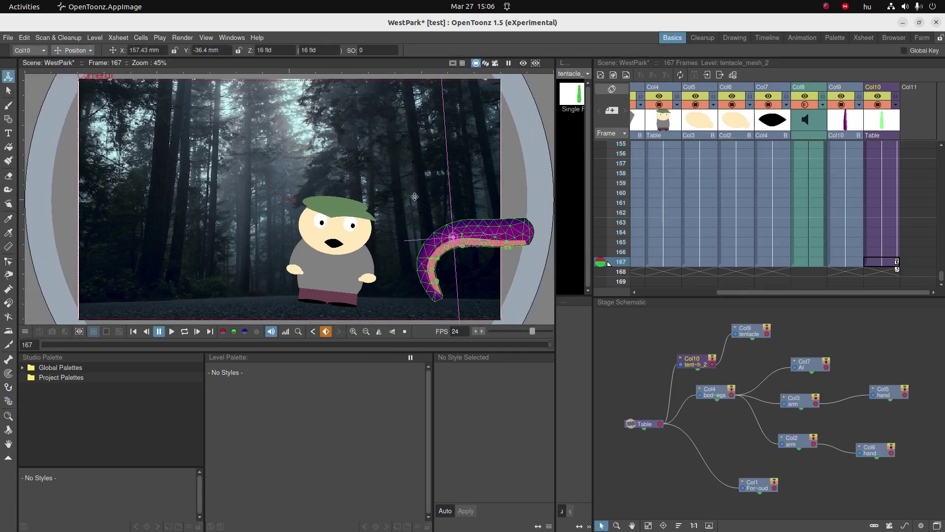
{"action": "left_click_drag", "start_coordinate": [481, 231], "coordinate": [458, 233]}
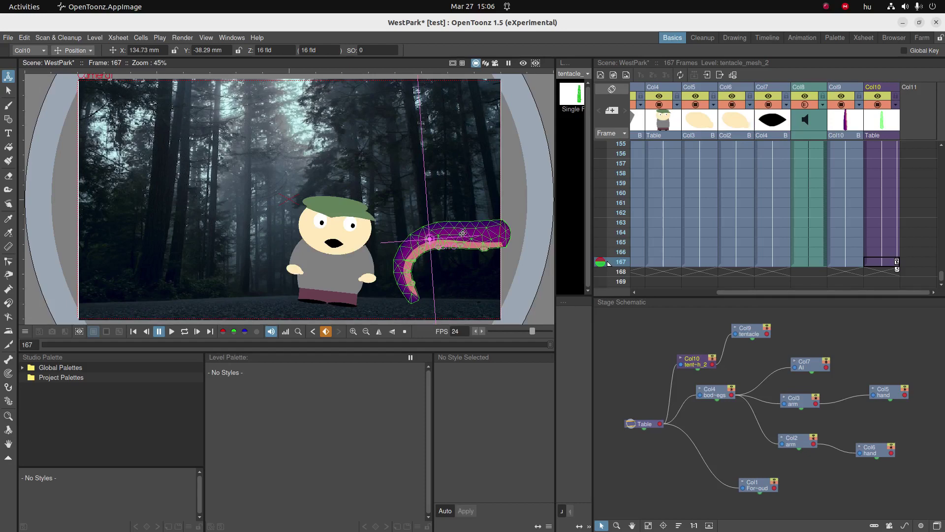
{"action": "scroll", "coordinate": [886, 261], "scroll_direction": "up", "scroll_amount": 10}
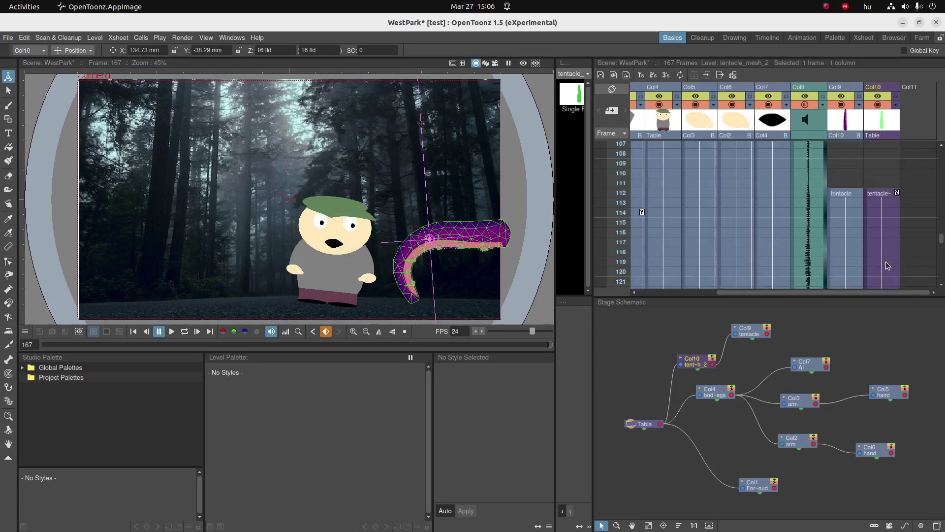
{"action": "left_click", "coordinate": [882, 270]}
Swing the tentacle's skeleton pose up and left at frame 112
{"action": "left_click", "coordinate": [882, 193]}
{"action": "key", "text": "x"}
{"action": "scroll", "coordinate": [508, 262], "scroll_direction": "down", "scroll_amount": 3}
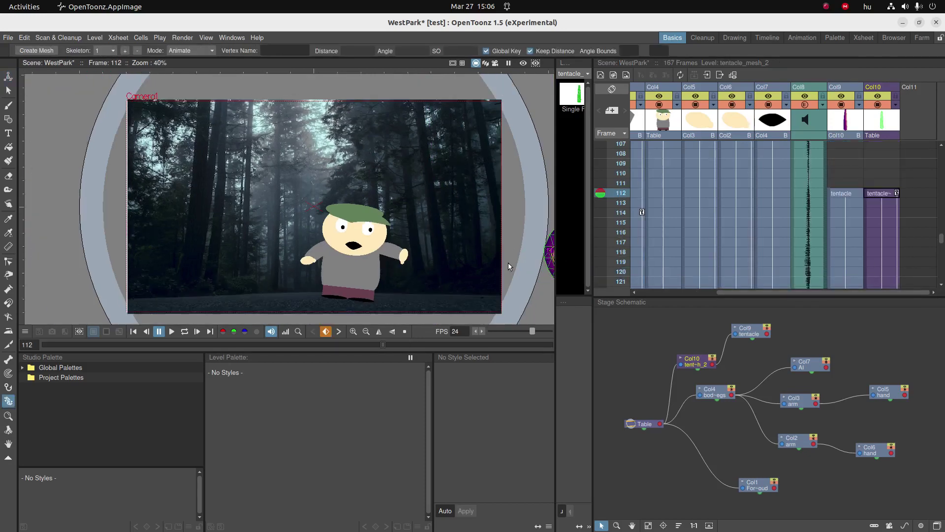
{"action": "left_click_drag", "start_coordinate": [539, 266], "coordinate": [504, 245]}
Pose the tentacle skeleton in new bends at frames 127 and 137
{"action": "scroll", "coordinate": [465, 255], "scroll_direction": "down", "scroll_amount": 3}
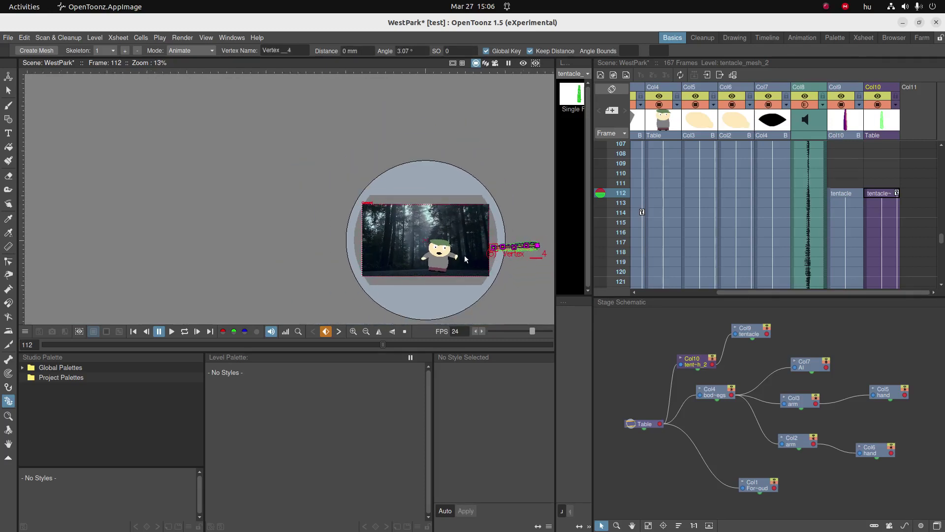
{"action": "left_click", "coordinate": [882, 251]}
{"action": "key", "text": "Down"}
{"action": "key", "text": "Down"}
{"action": "key", "text": "Down"}
{"action": "key", "text": "Down"}
{"action": "key", "text": "Down"}
{"action": "key", "text": "Down"}
{"action": "key", "text": "Down"}
{"action": "key", "text": "Down"}
{"action": "key", "text": "Down"}
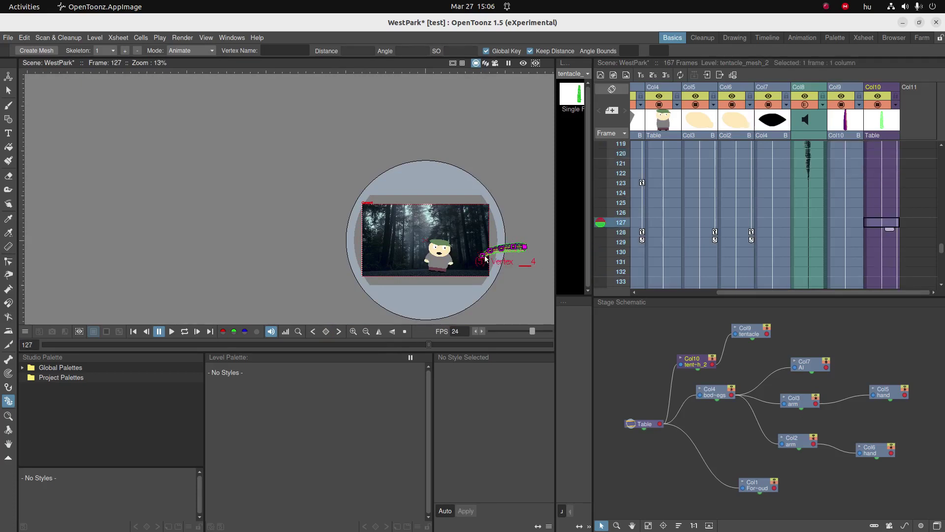
{"action": "left_click", "coordinate": [480, 253]}
{"action": "scroll", "coordinate": [882, 251], "scroll_direction": "down", "scroll_amount": 2}
{"action": "left_click", "coordinate": [882, 261]}
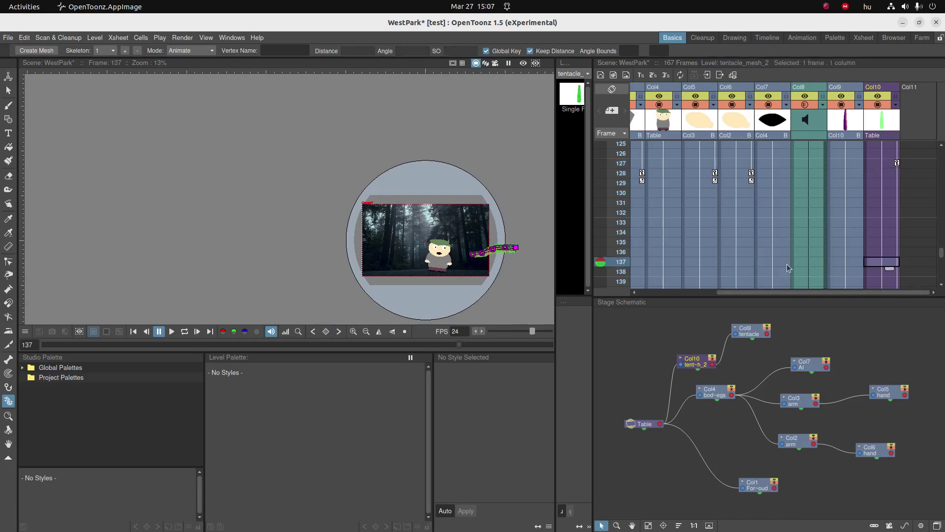
{"action": "left_click_drag", "start_coordinate": [478, 252], "coordinate": [458, 255]}
Repose the tentacle at frames 147, 159 and 167, then play the scene from frame 1
{"action": "scroll", "coordinate": [821, 285], "scroll_direction": "down", "scroll_amount": 4}
{"action": "left_click", "coordinate": [881, 241]}
{"action": "scroll", "coordinate": [821, 246], "scroll_direction": "down", "scroll_amount": 4}
{"action": "left_click", "coordinate": [881, 242]}
{"action": "scroll", "coordinate": [896, 249], "scroll_direction": "down", "scroll_amount": 2}
{"action": "left_click", "coordinate": [882, 261]}
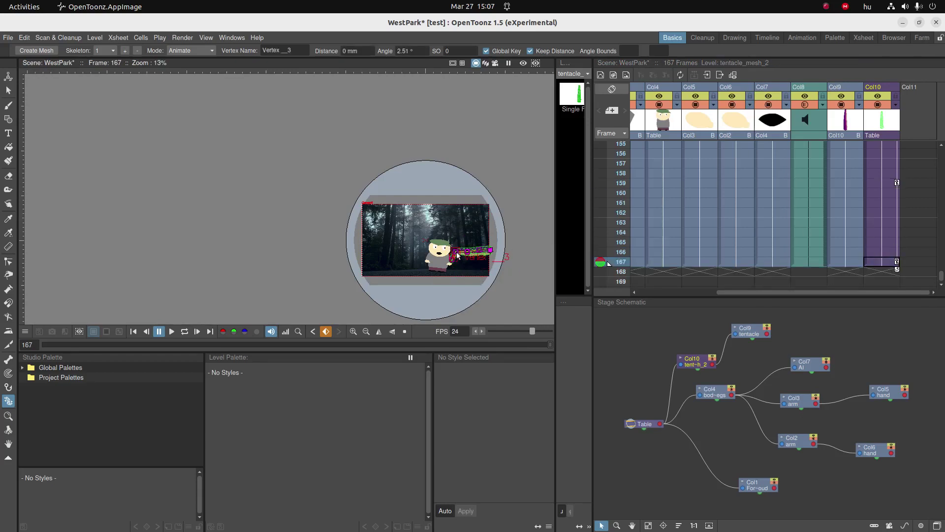
{"action": "left_click", "coordinate": [454, 264]}
{"action": "left_click", "coordinate": [133, 330]}
{"action": "left_click", "coordinate": [174, 332]}
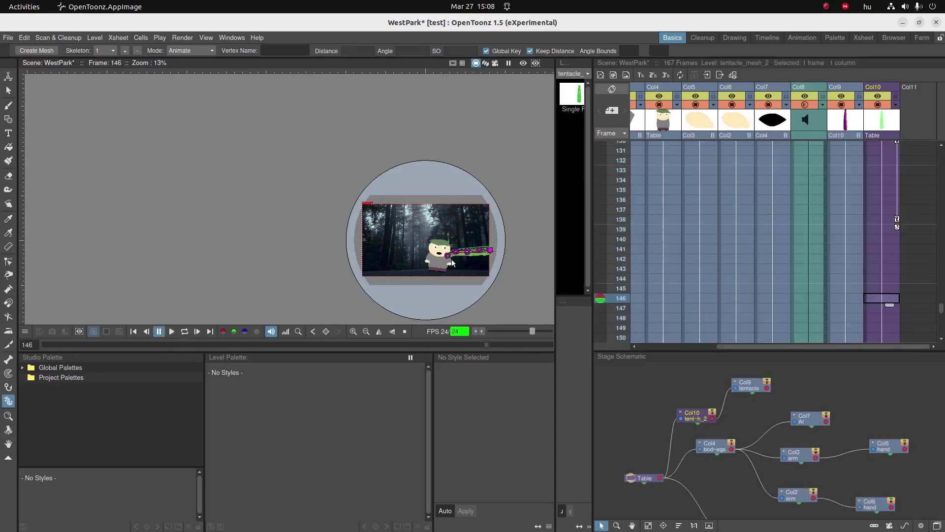
Move the tentacle and tentacle mesh columns to sit right after the background
{"action": "left_click", "coordinate": [851, 89]}
{"action": "left_click_drag", "start_coordinate": [851, 89], "coordinate": [652, 92]}
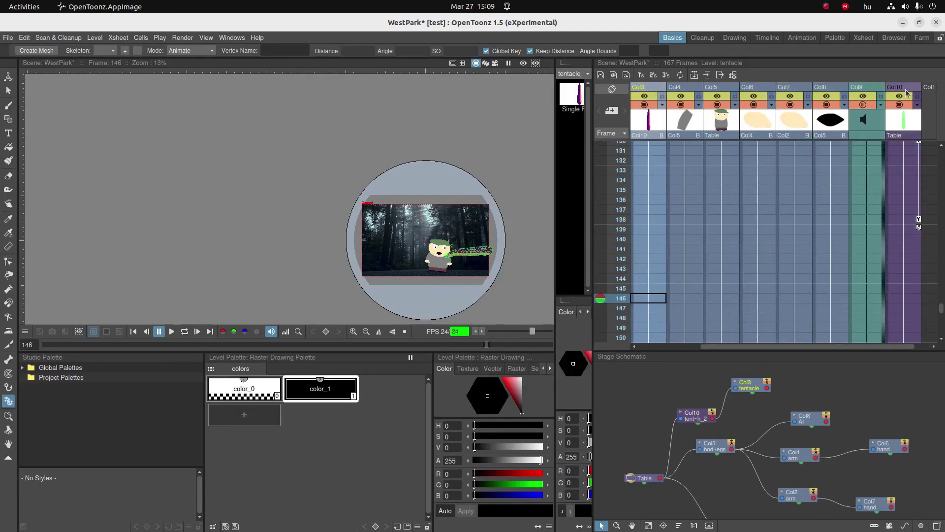
{"action": "left_click_drag", "start_coordinate": [903, 90], "coordinate": [697, 92]}
{"action": "scroll", "coordinate": [728, 89], "scroll_direction": "left", "scroll_amount": 3}
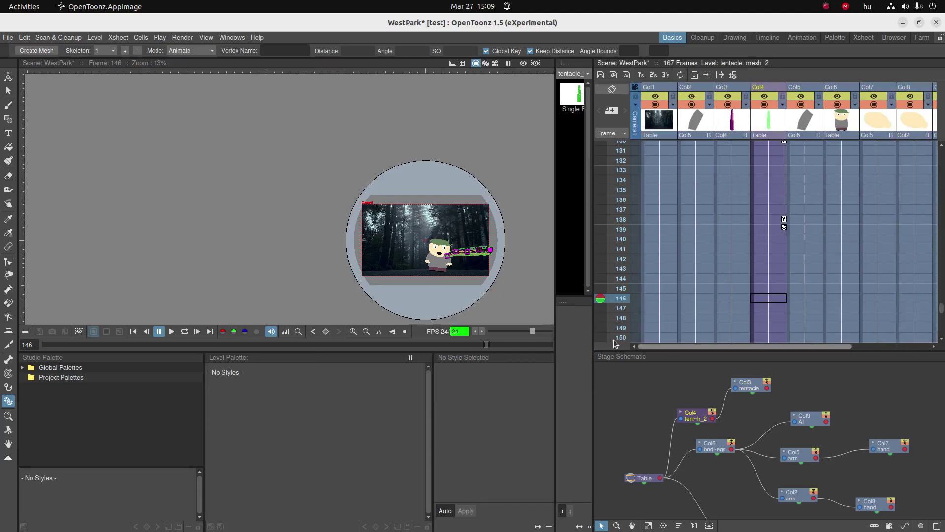
Set keys on the character's body column Col6 at frames 139 and 150
{"action": "key", "text": "ctrl+z"}
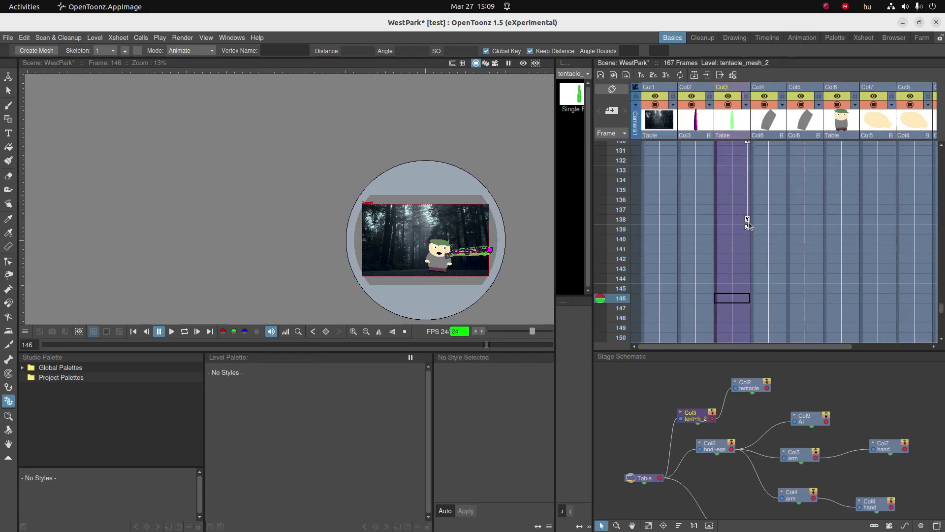
{"action": "key", "text": "a"}
{"action": "left_click", "coordinate": [837, 264]}
{"action": "right_click", "coordinate": [837, 268]}
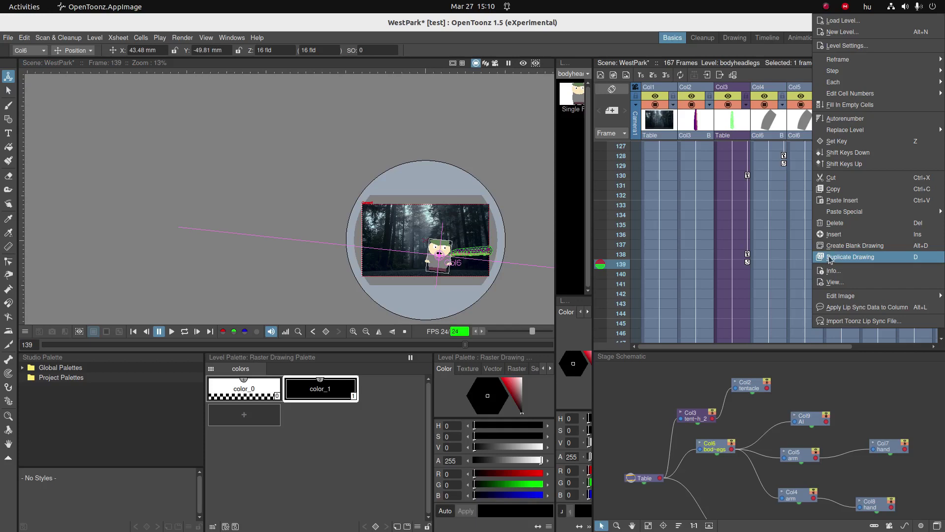
{"action": "left_click", "coordinate": [857, 142]}
{"action": "left_click", "coordinate": [851, 323]}
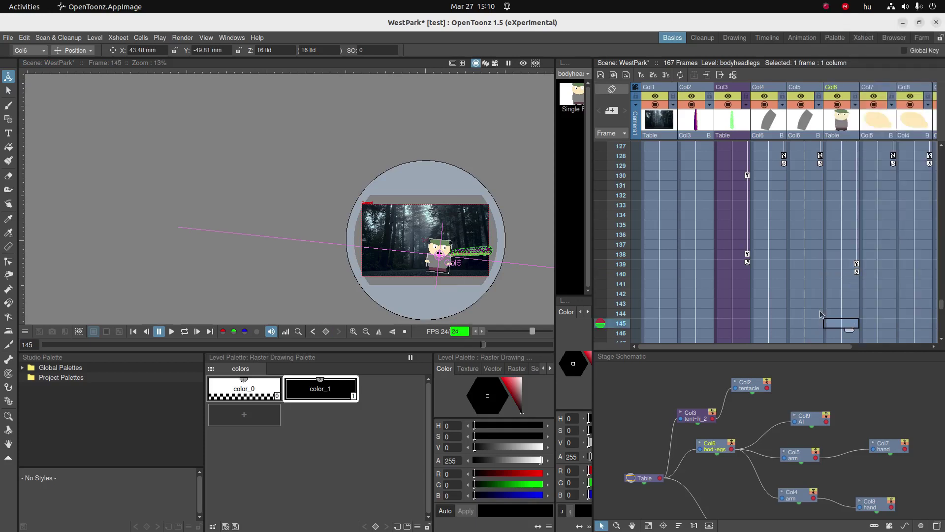
{"action": "scroll", "coordinate": [862, 305], "scroll_direction": "down", "scroll_amount": 2}
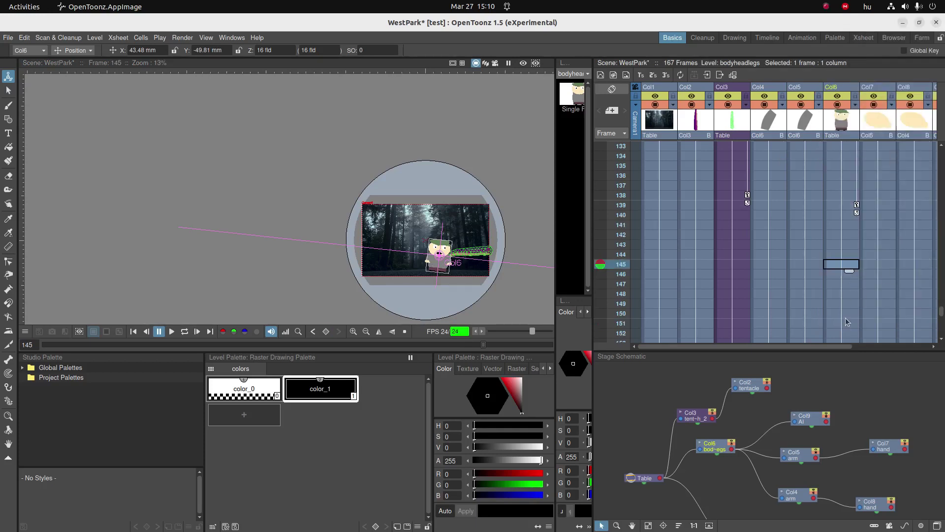
{"action": "left_click", "coordinate": [846, 317]}
{"action": "key", "text": "k"}
At frame 144, lift the body and tilt it 11.63°, then play from the start
{"action": "left_click", "coordinate": [847, 254]}
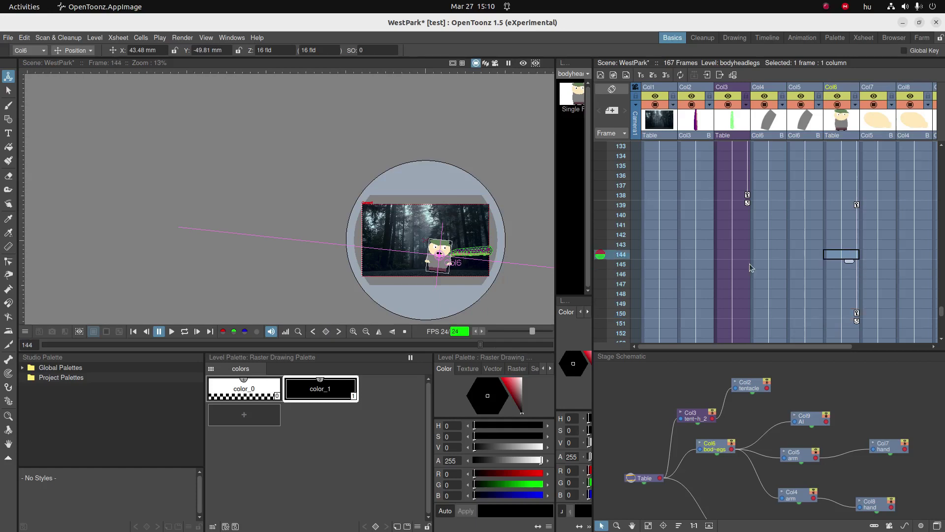
{"action": "left_click_drag", "start_coordinate": [438, 262], "coordinate": [445, 254]}
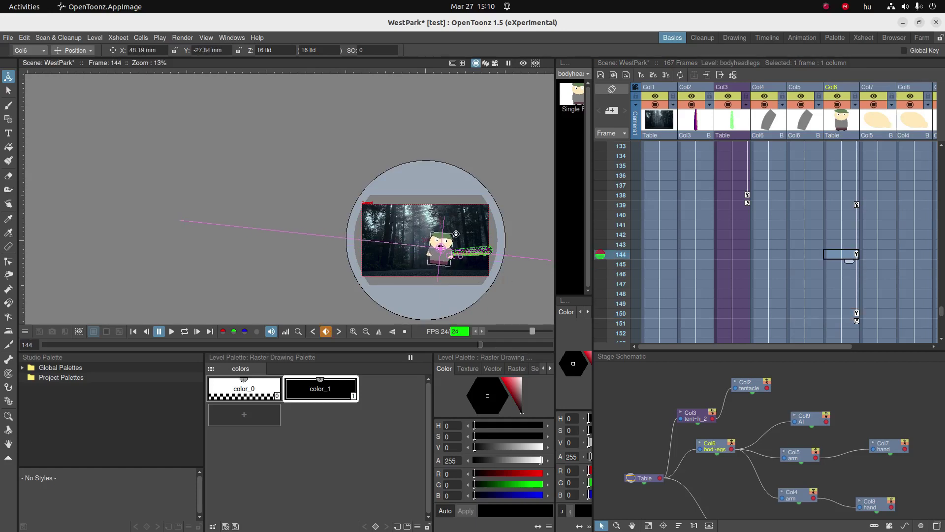
{"action": "left_click", "coordinate": [72, 50]}
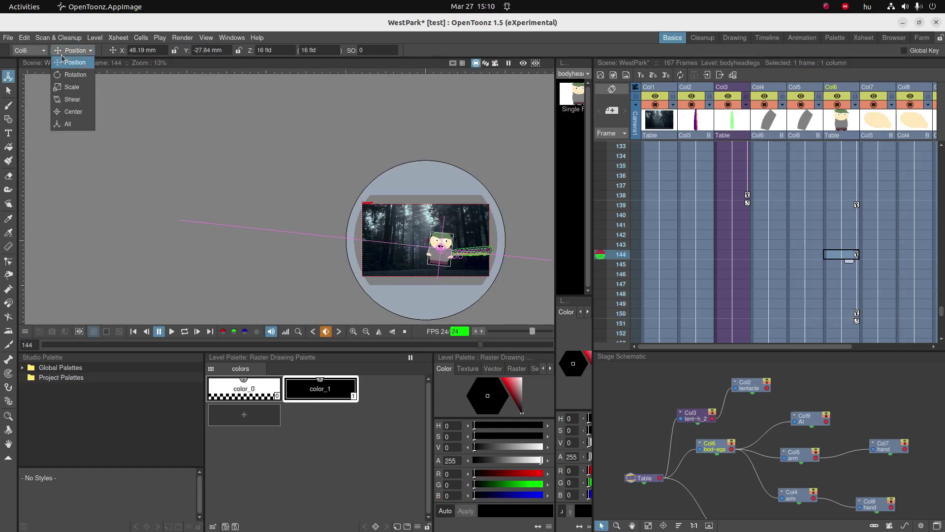
{"action": "left_click", "coordinate": [72, 73]}
{"action": "mouse_move", "coordinate": [456, 236]}
{"action": "left_mouse_down"}
{"action": "mouse_move", "coordinate": [465, 244]}
{"action": "mouse_move", "coordinate": [450, 230]}
{"action": "left_mouse_up"}
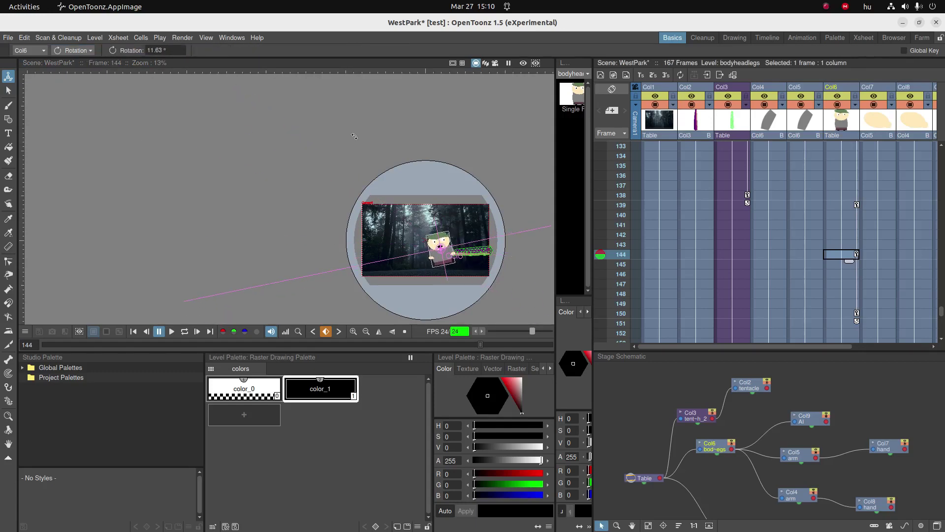
{"action": "left_click", "coordinate": [133, 331]}
{"action": "left_click", "coordinate": [172, 331]}
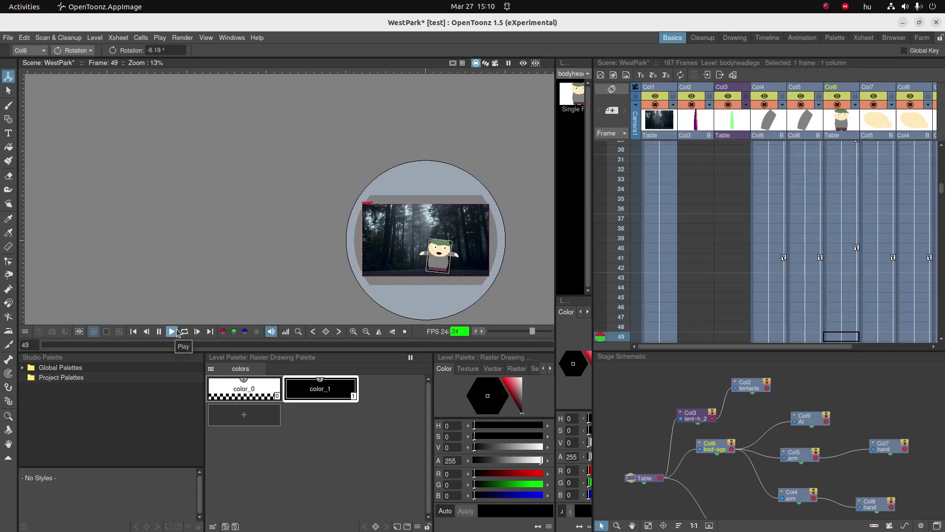